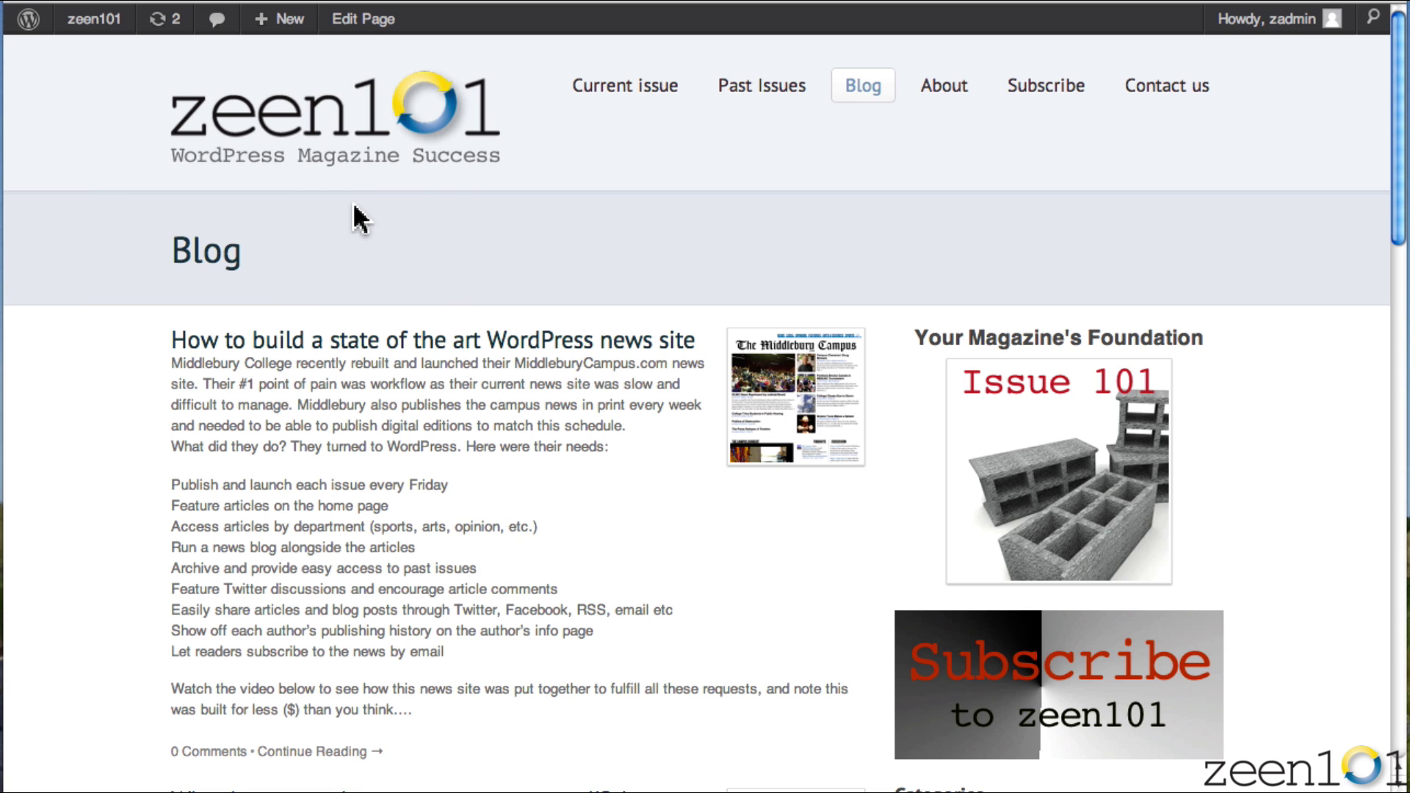
# Step: Bring up the + New menu in the admin bar of the live Blog page
pyautogui.moveTo(85, 23)
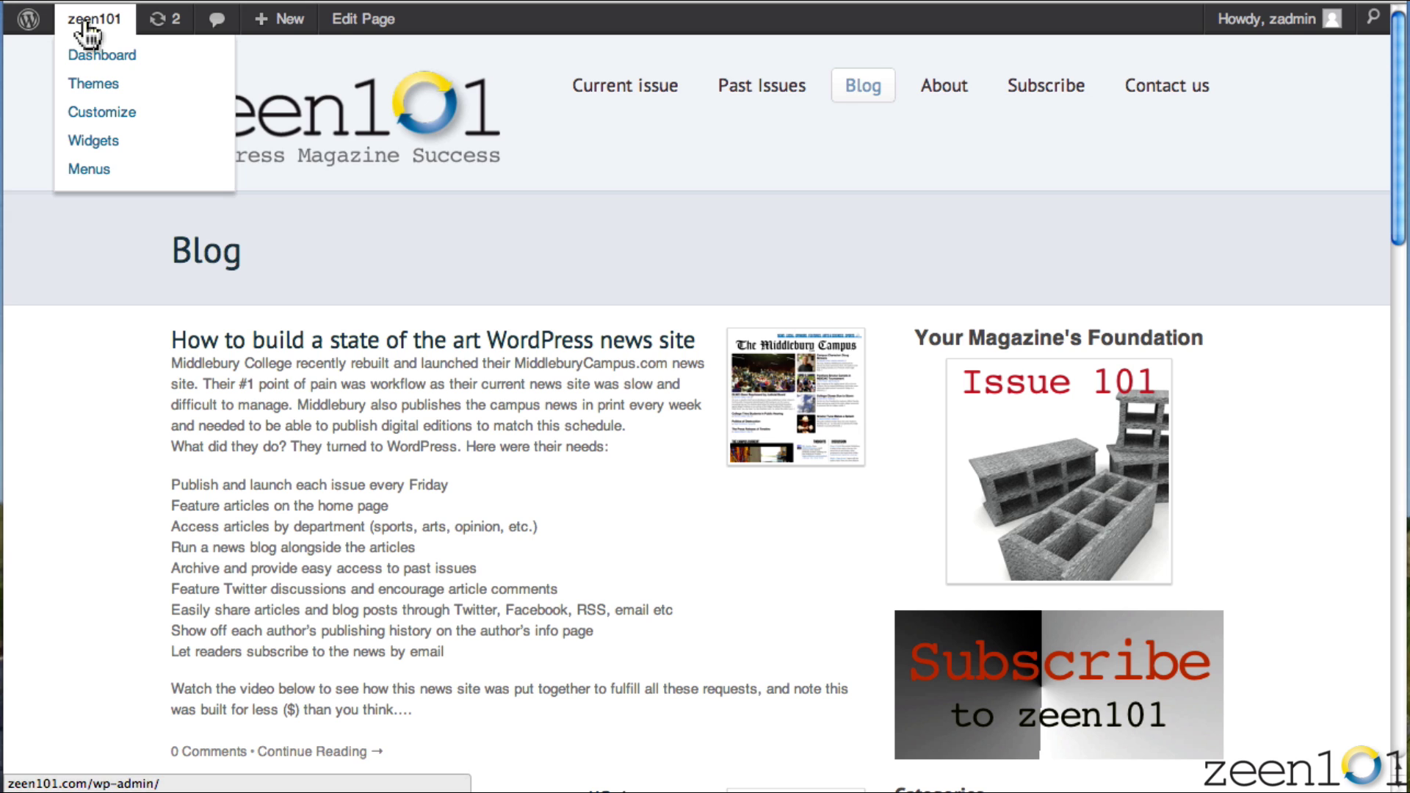
# Step: Create a new page titled 'Ad page do not delete' and switch its body to the Visual editor
pyautogui.moveTo(305, 22)
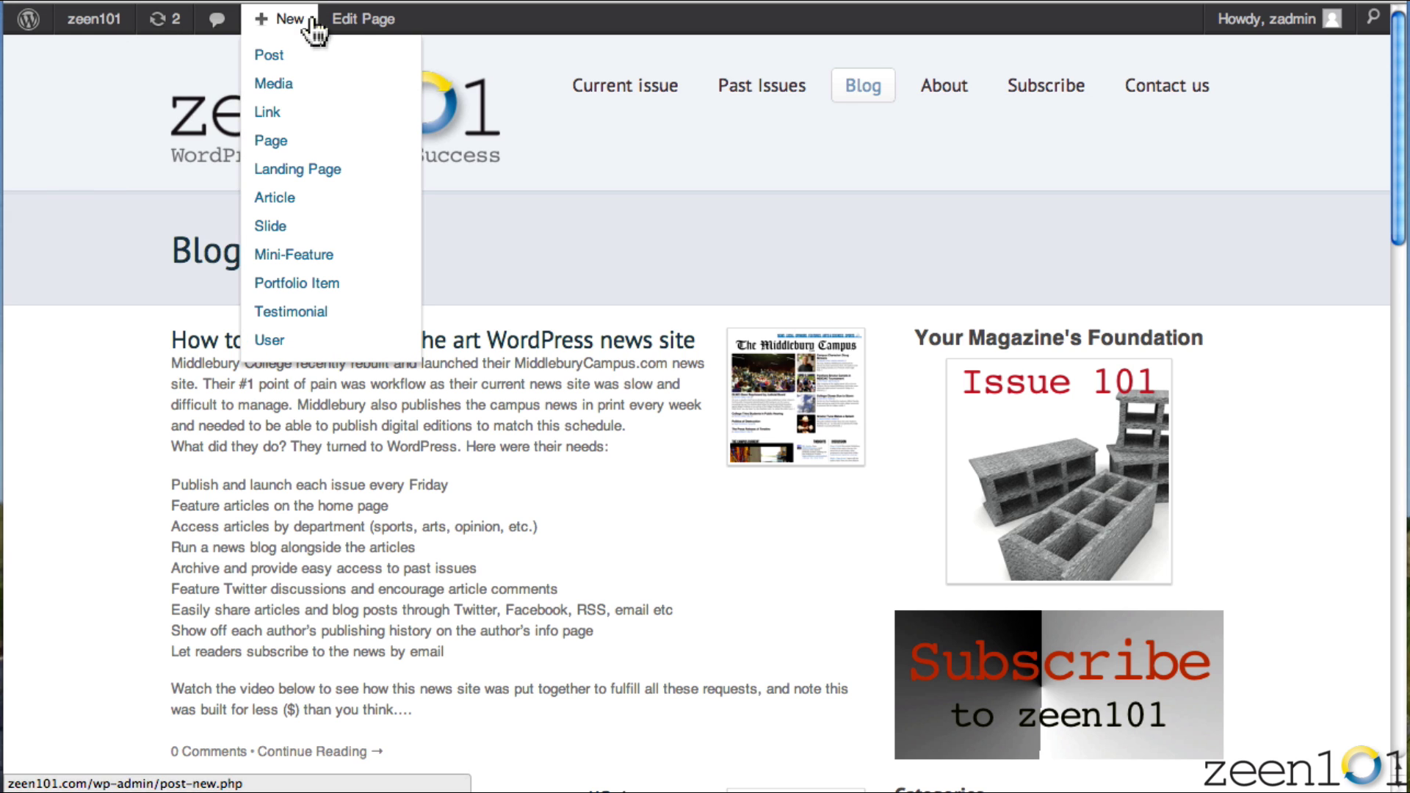
pyautogui.click(292, 141)
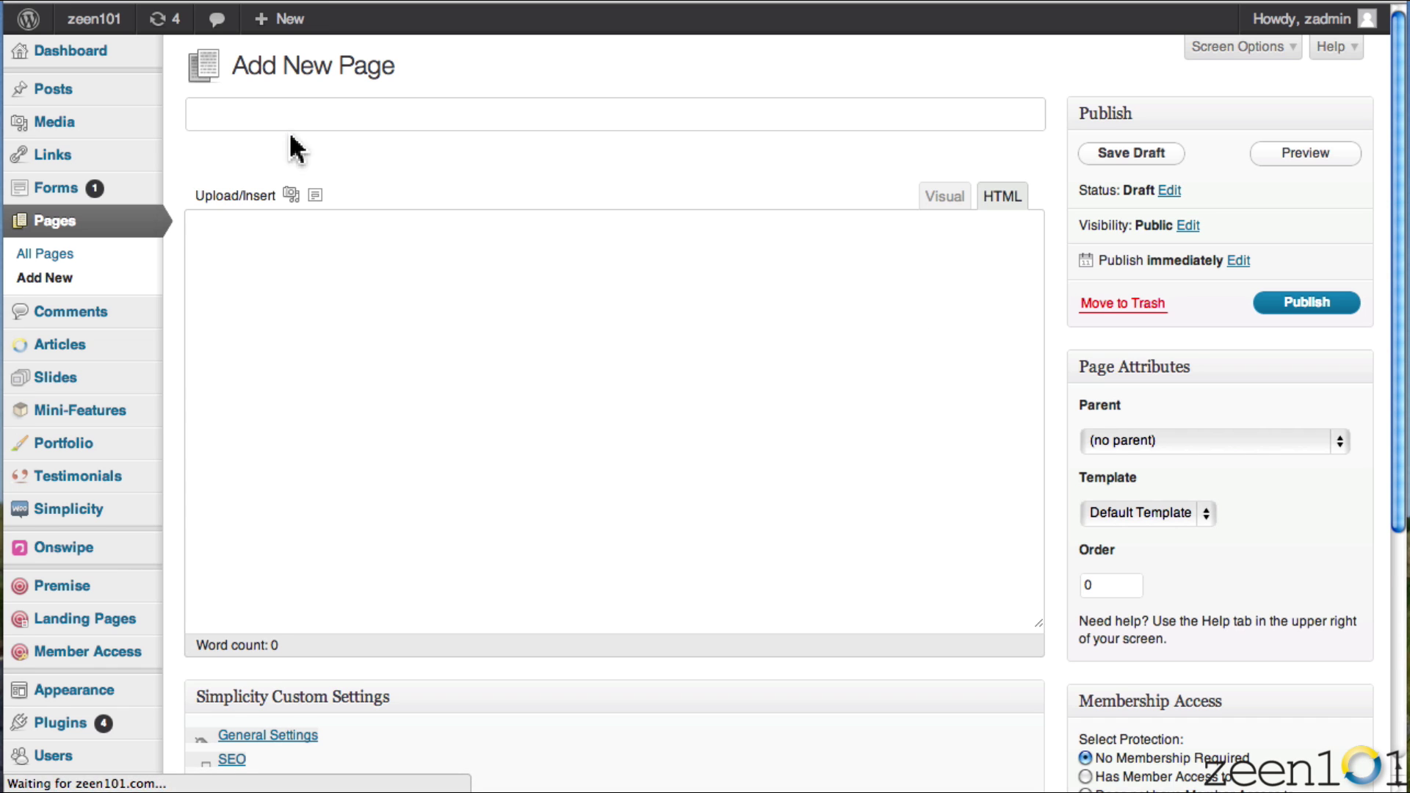
pyautogui.click(340, 116)
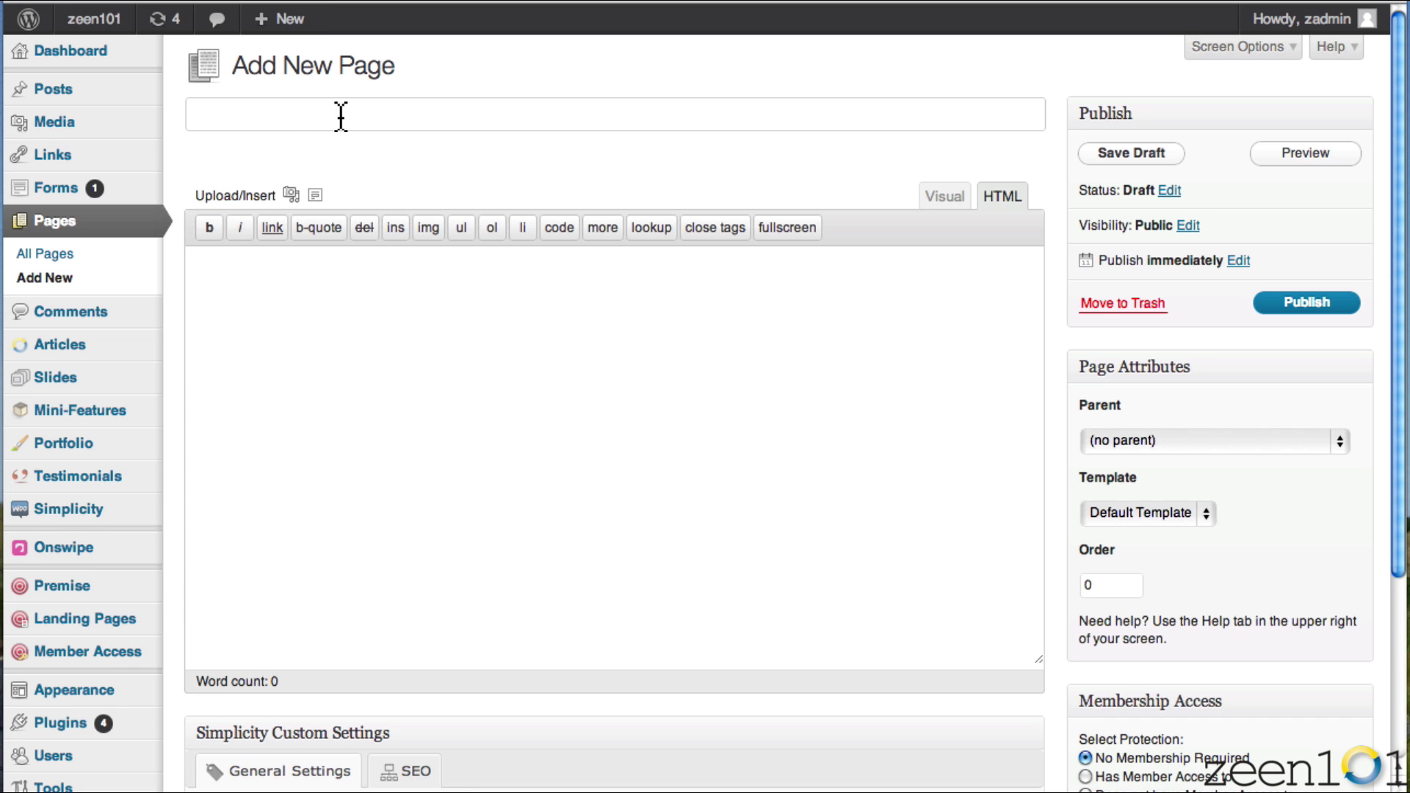
pyautogui.write('Ad page d')
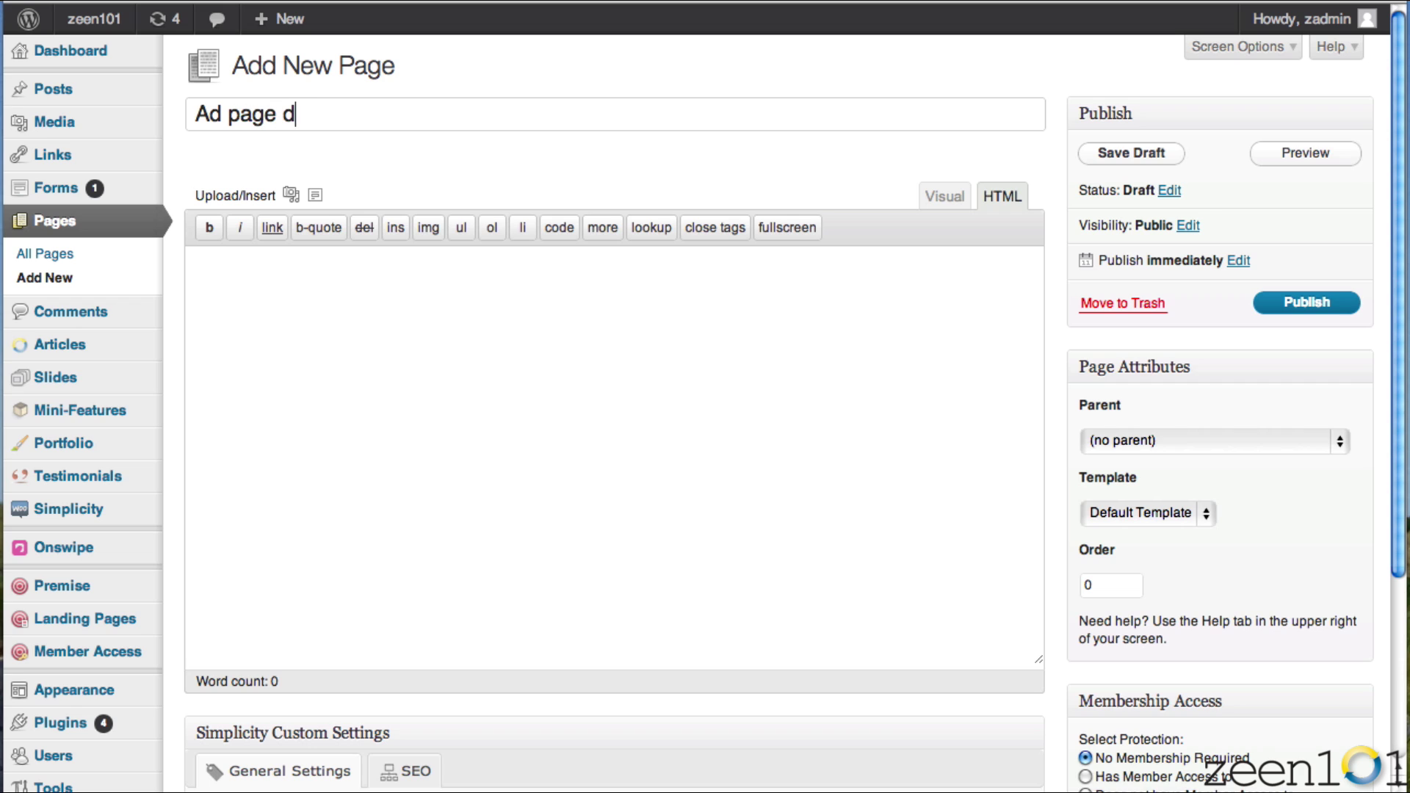
pyautogui.write('o not delete')
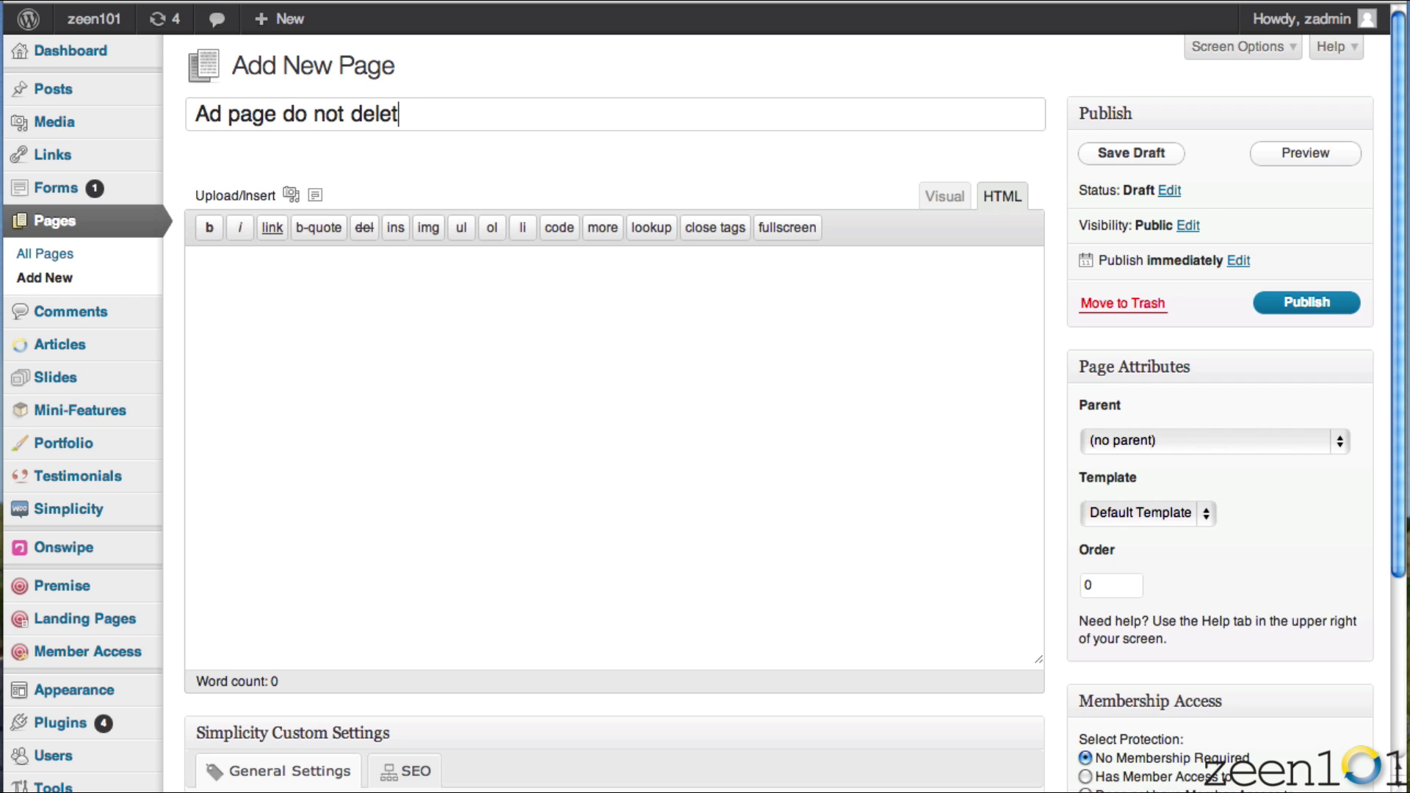
pyautogui.click(331, 308)
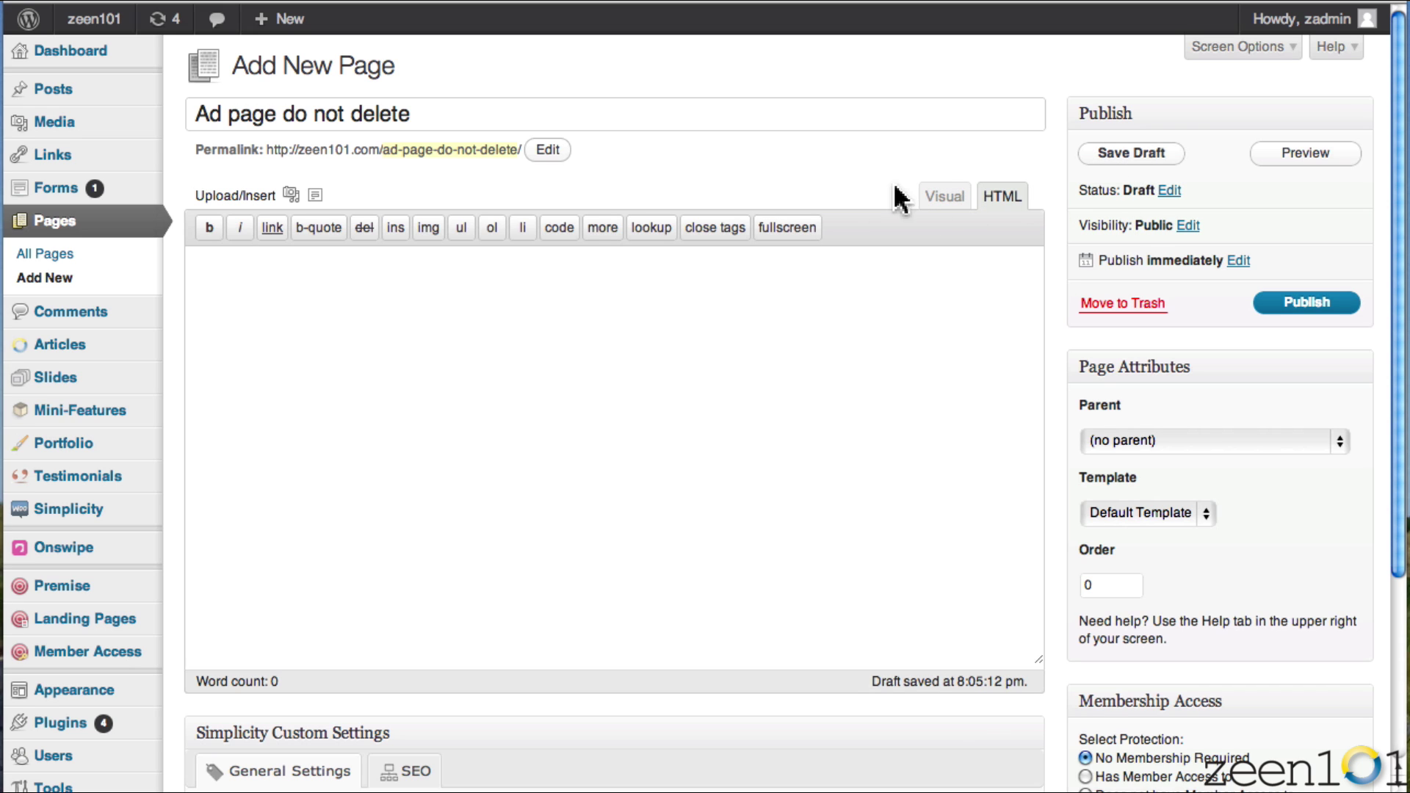
pyautogui.click(945, 198)
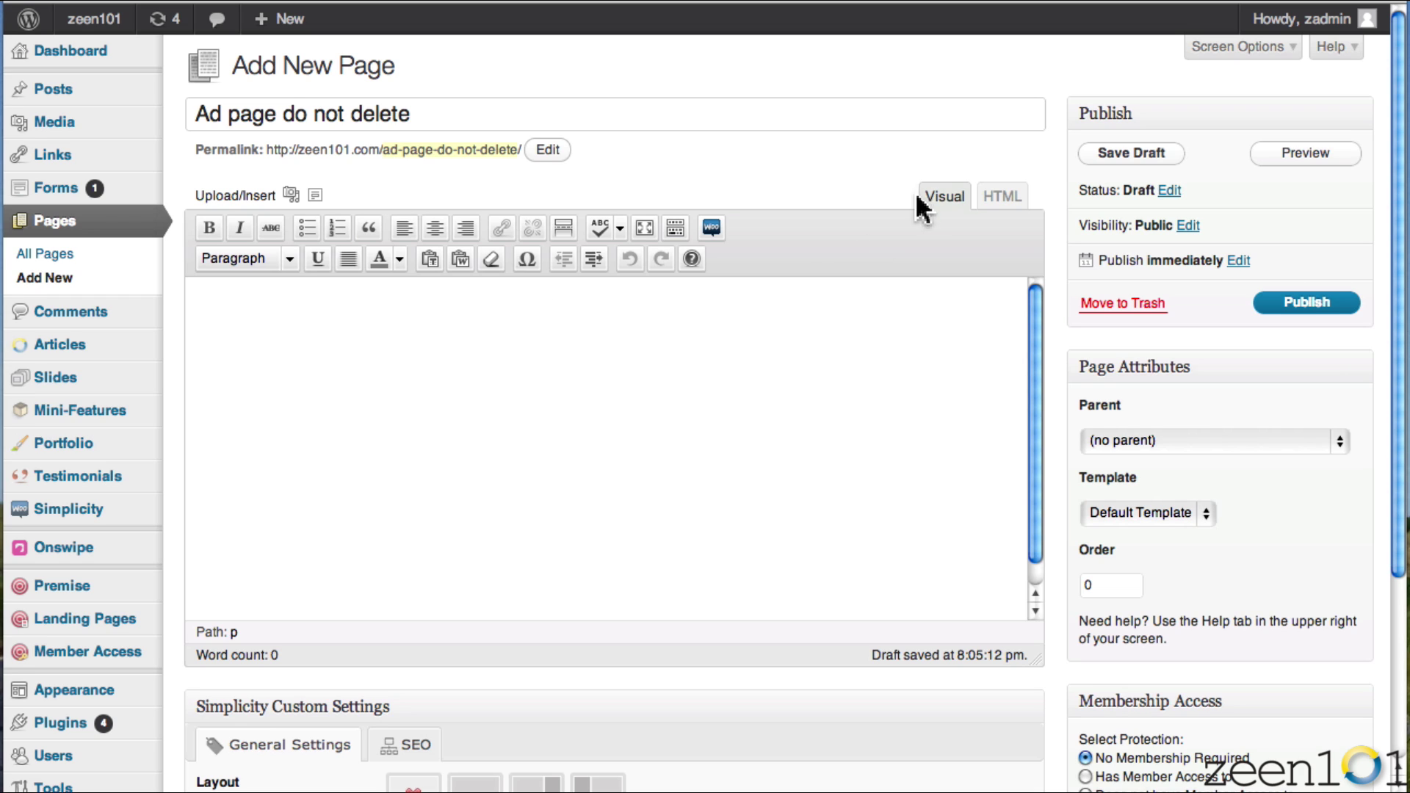
# Step: Upload IssueM-software-box.png into the page through the Add Media dialog
pyautogui.click(366, 318)
pyautogui.click(292, 197)
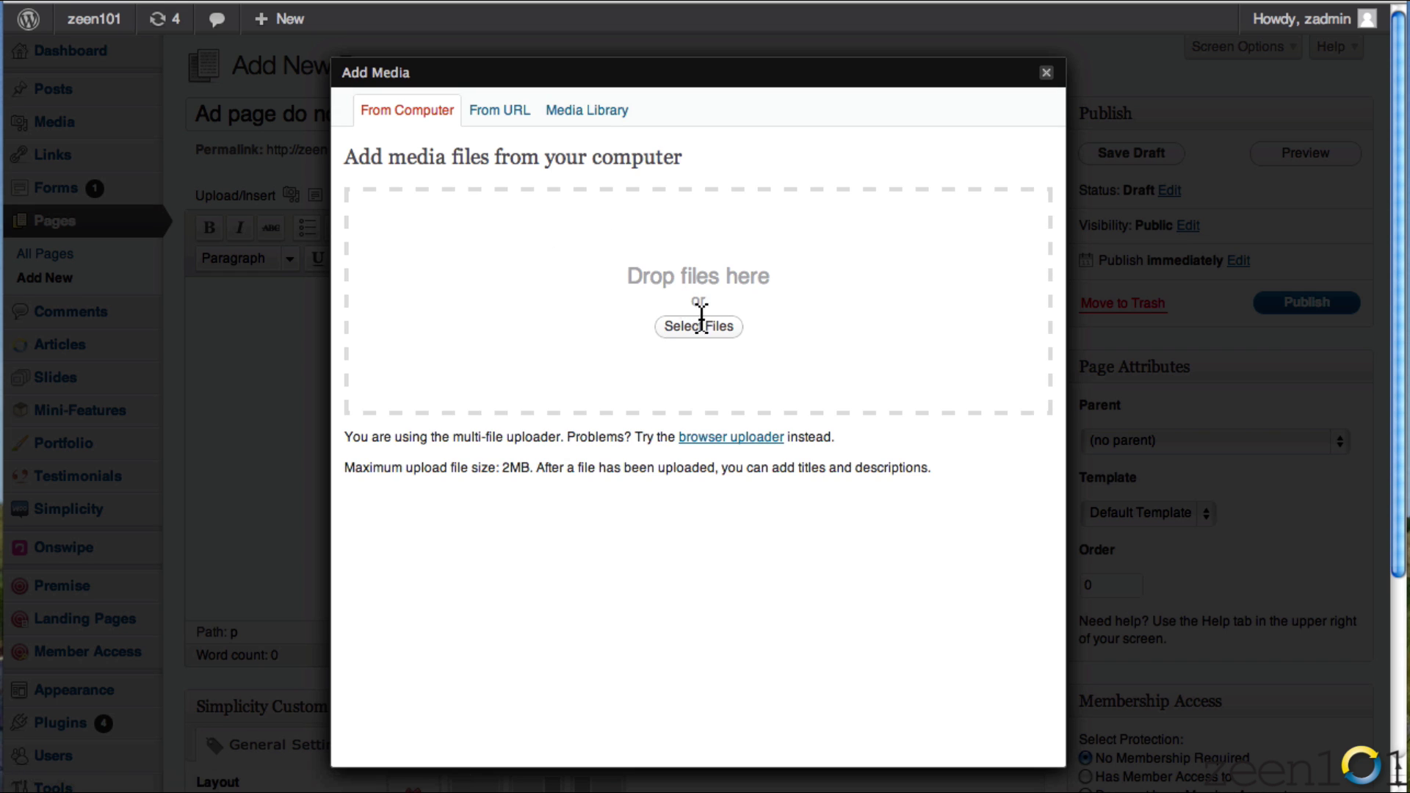
pyautogui.click(705, 328)
pyautogui.moveTo(1399, 500); pyautogui.dragTo(755, 325)
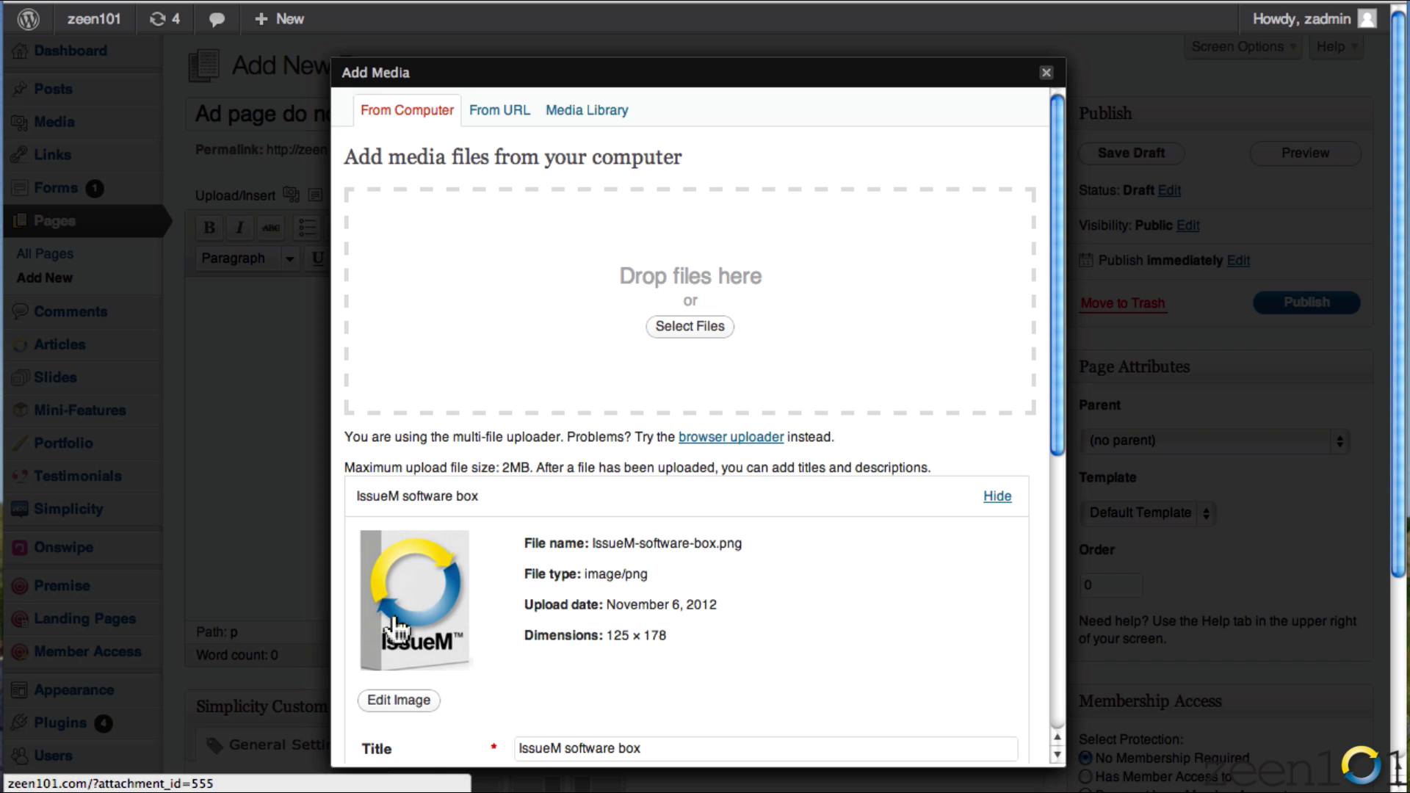
pyautogui.scroll(-7, 819, 588)
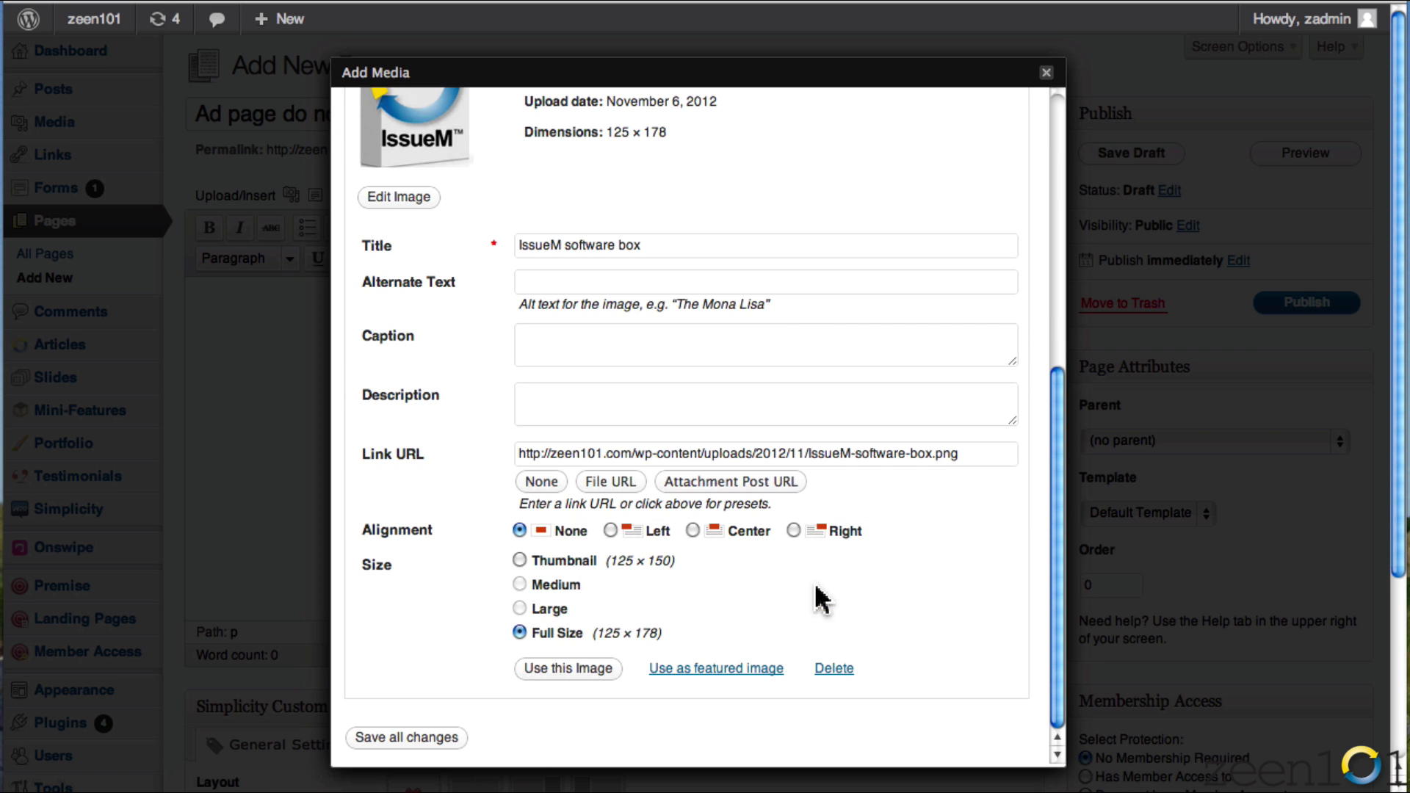
pyautogui.click(794, 531)
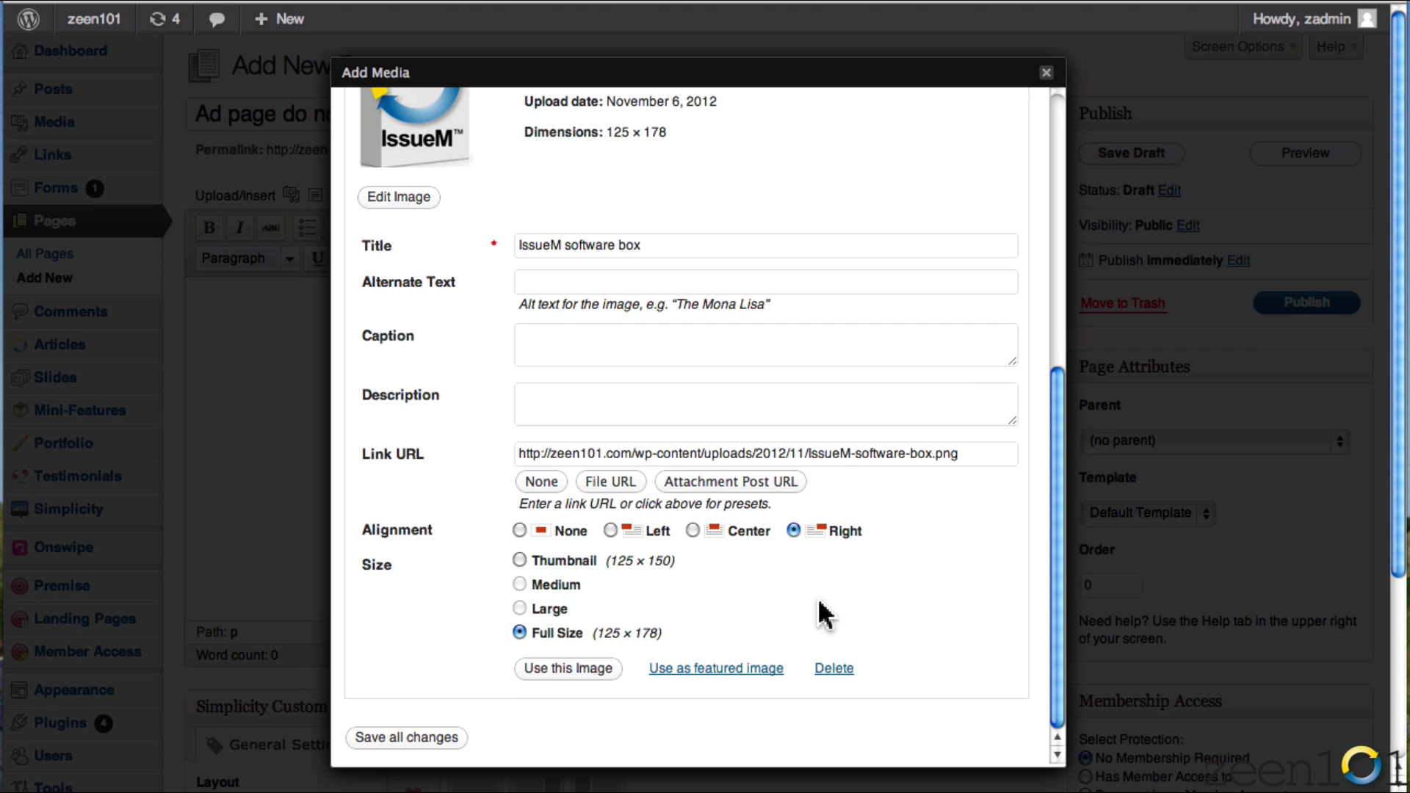
pyautogui.scroll(3, 753, 404)
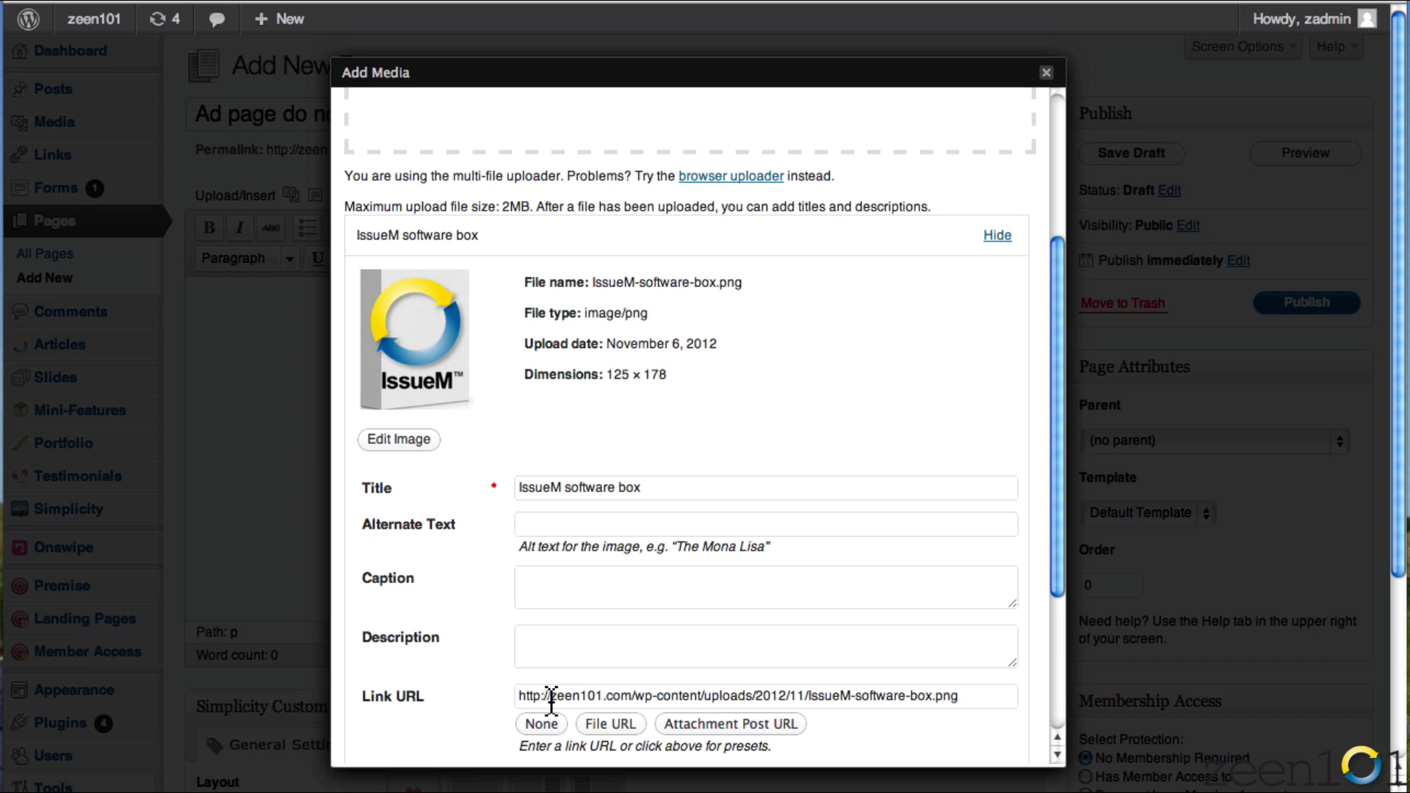
pyautogui.moveTo(552, 702); pyautogui.dragTo(986, 701)
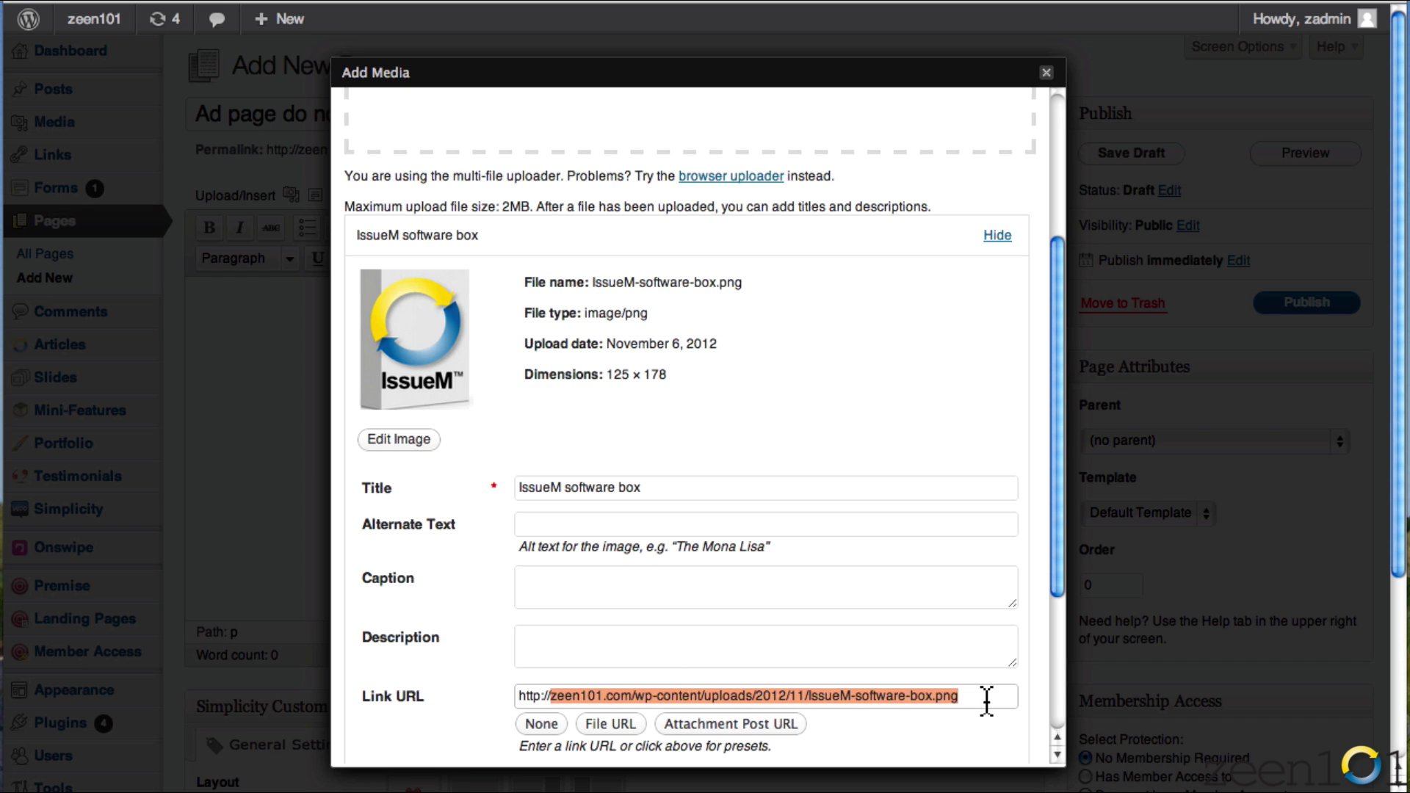
pyautogui.write('issue')
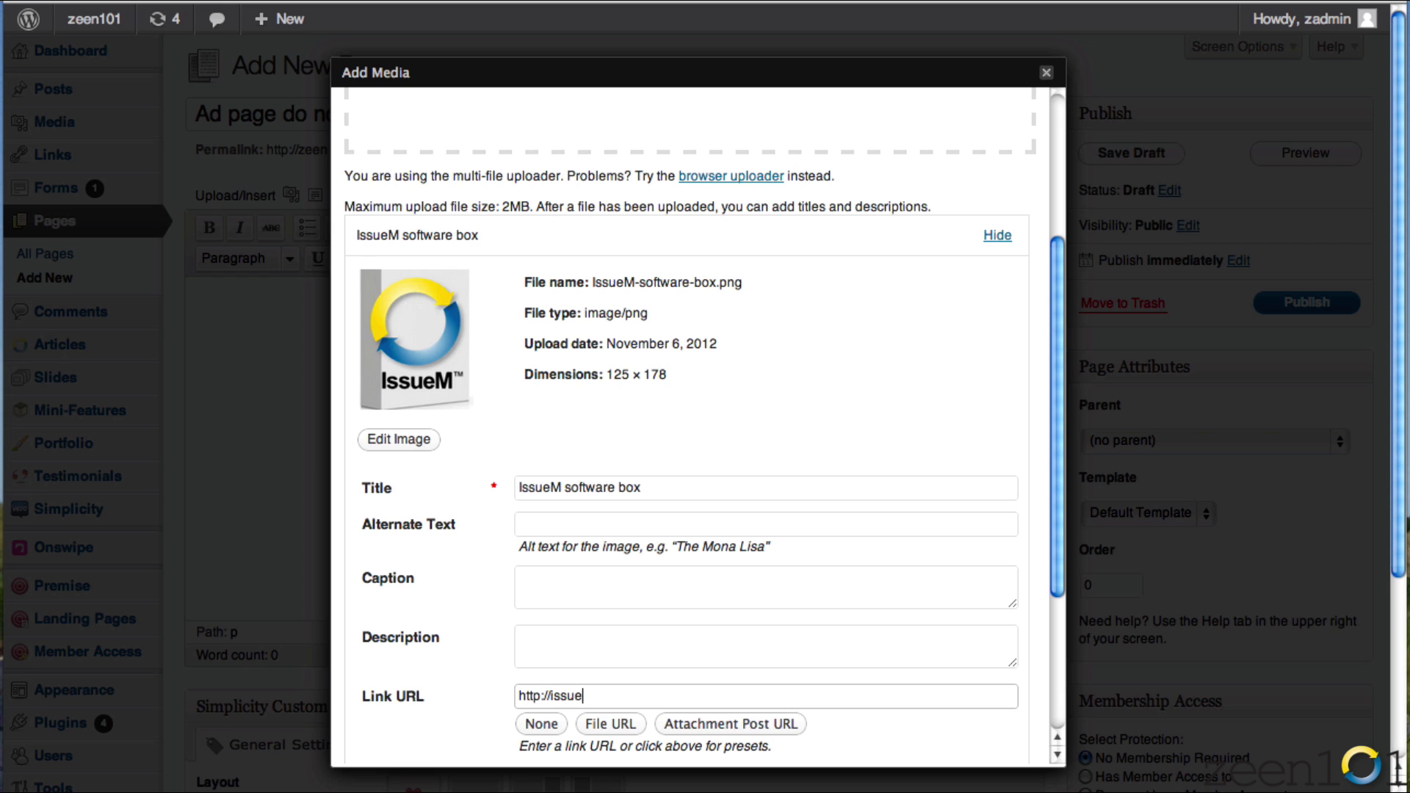
pyautogui.write('m.com')
pyautogui.scroll(-5, 767, 650)
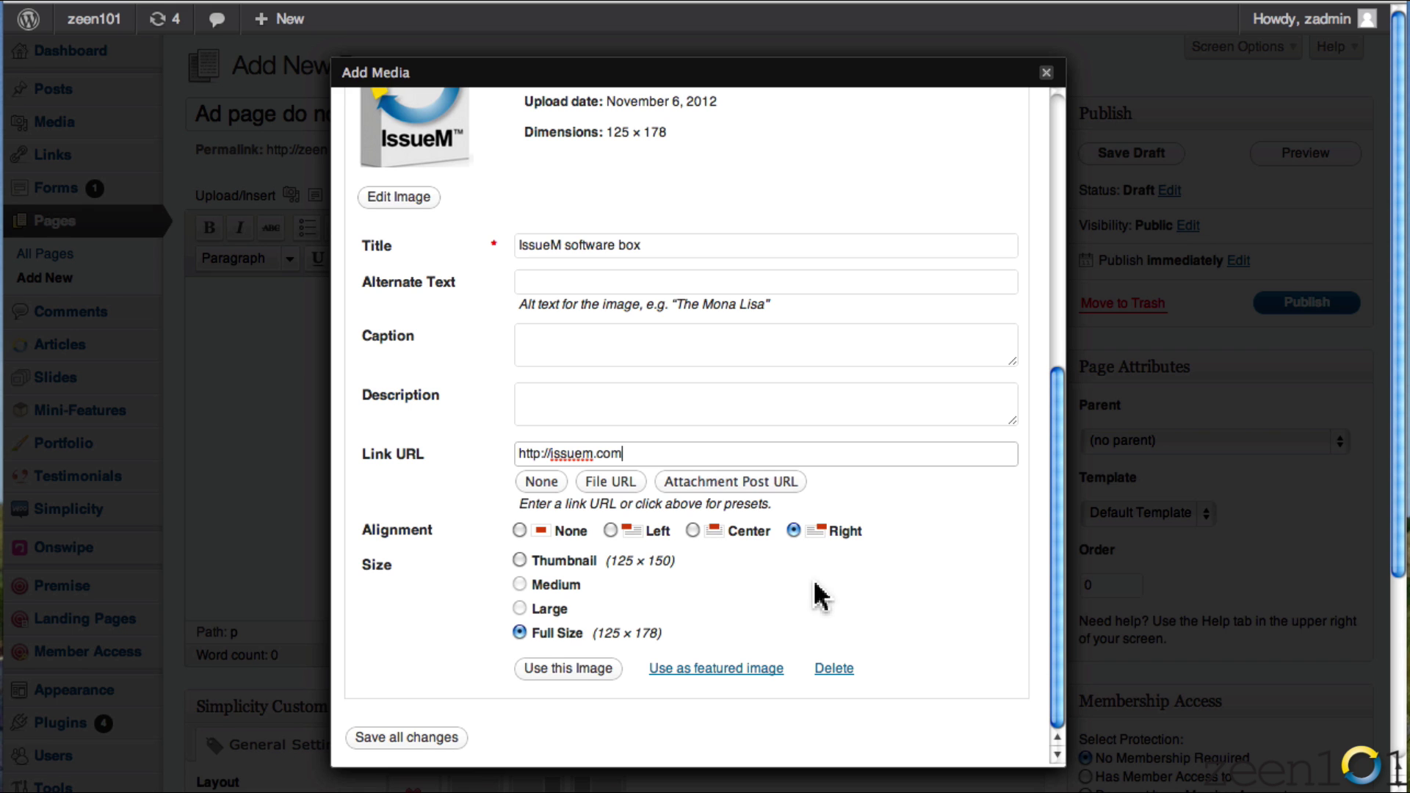
pyautogui.click(542, 672)
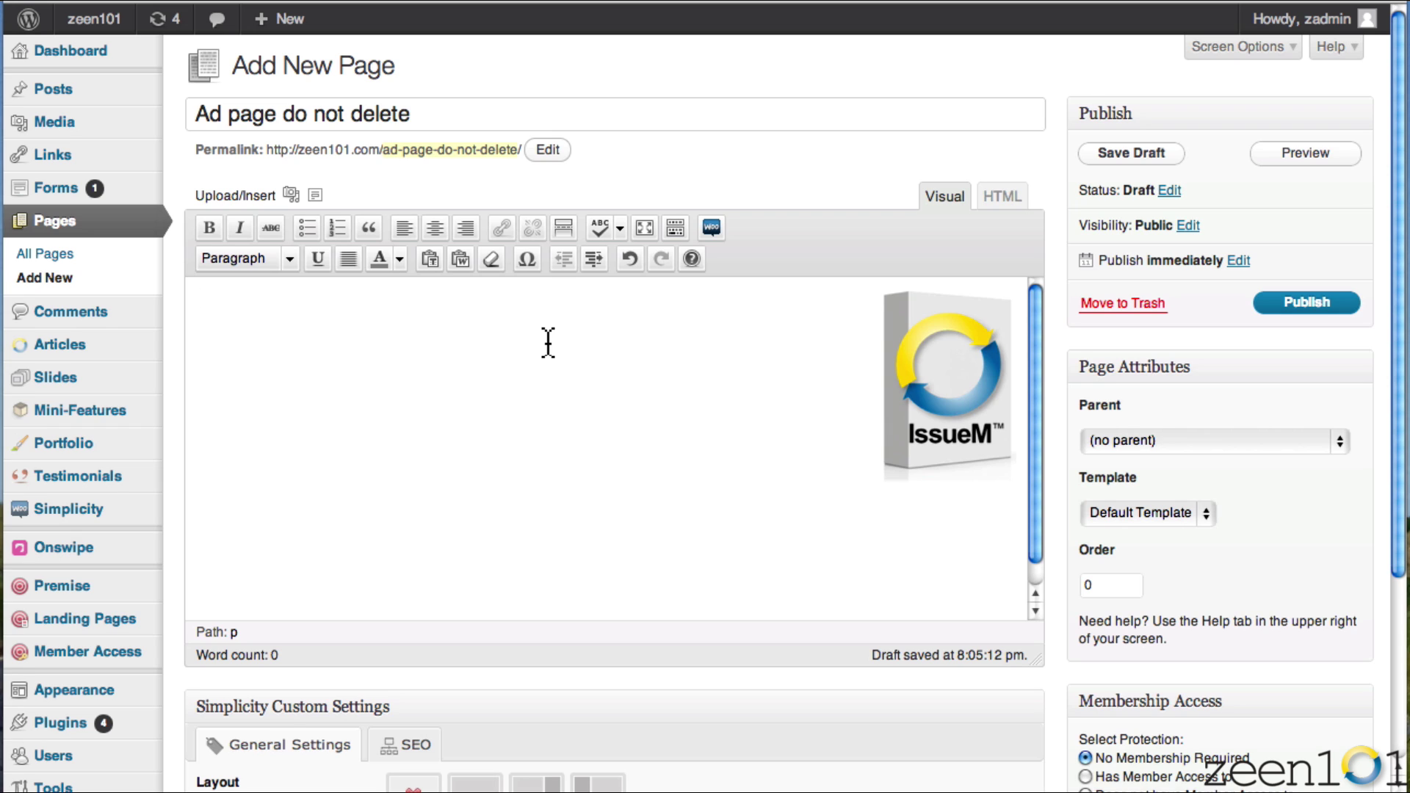
# Step: Add the tagline 'Turn WordPress into an issue based publisher' and format it as Heading 2
pyautogui.write('Turn WordPress into an issu')
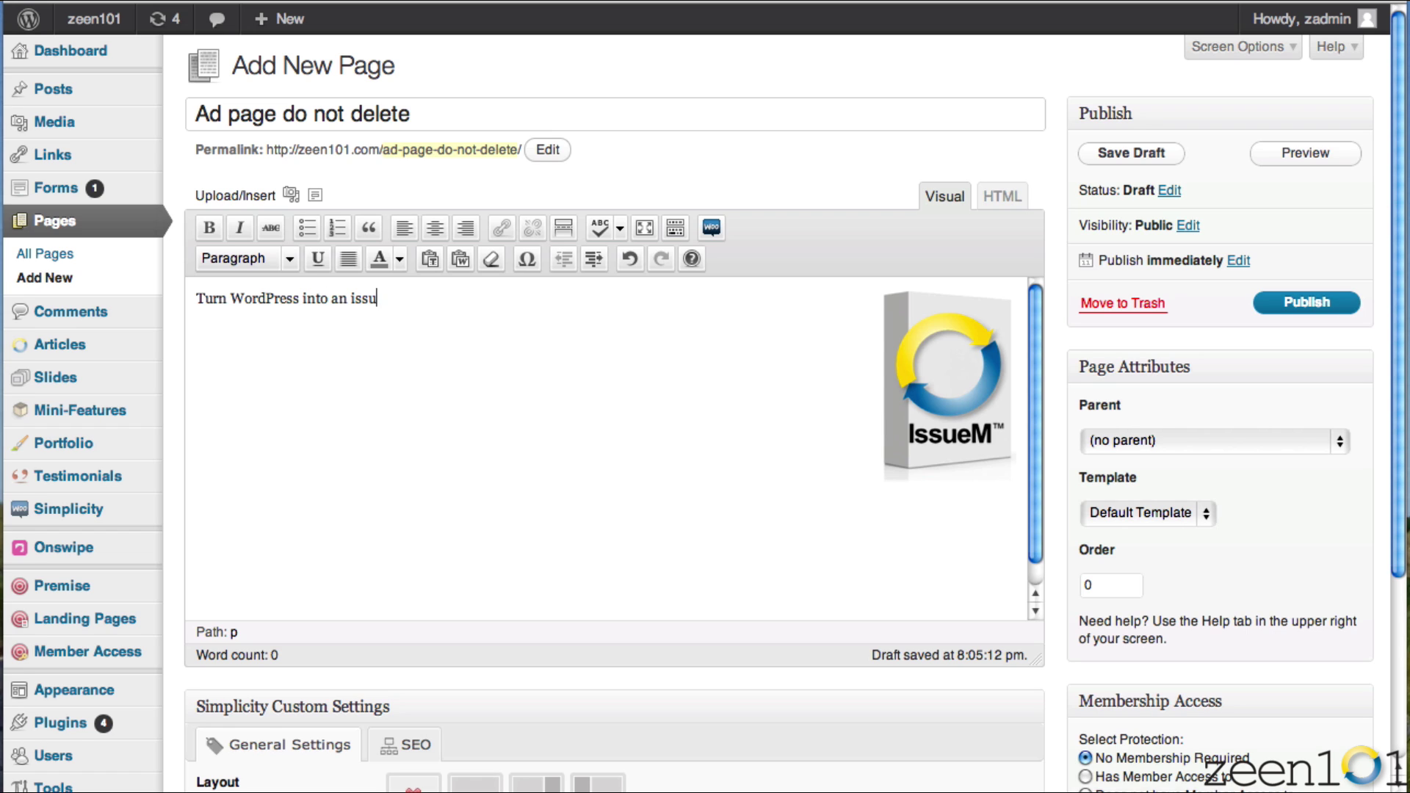
pyautogui.write('e based publisher')
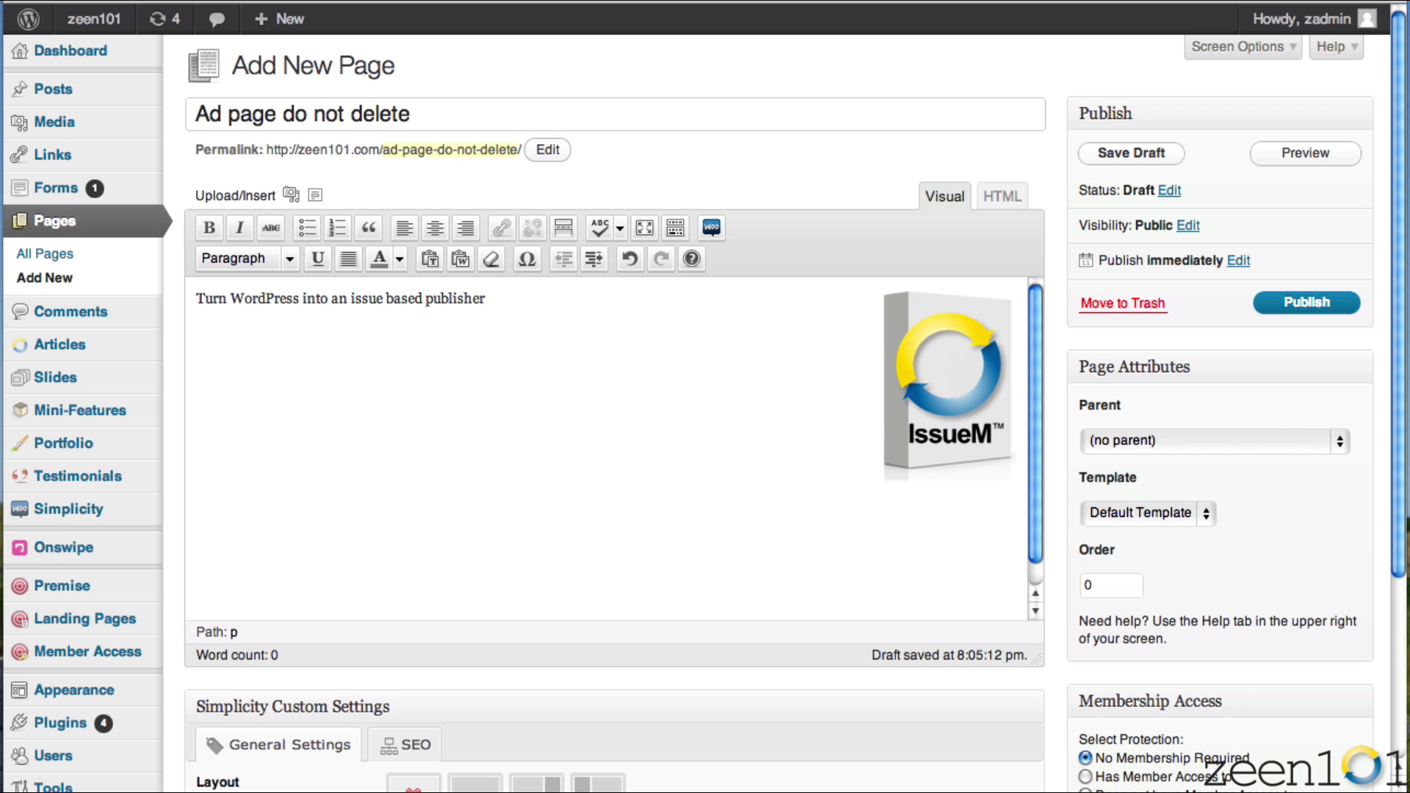
pyautogui.moveTo(507, 306); pyautogui.dragTo(186, 303)
pyautogui.click(289, 260)
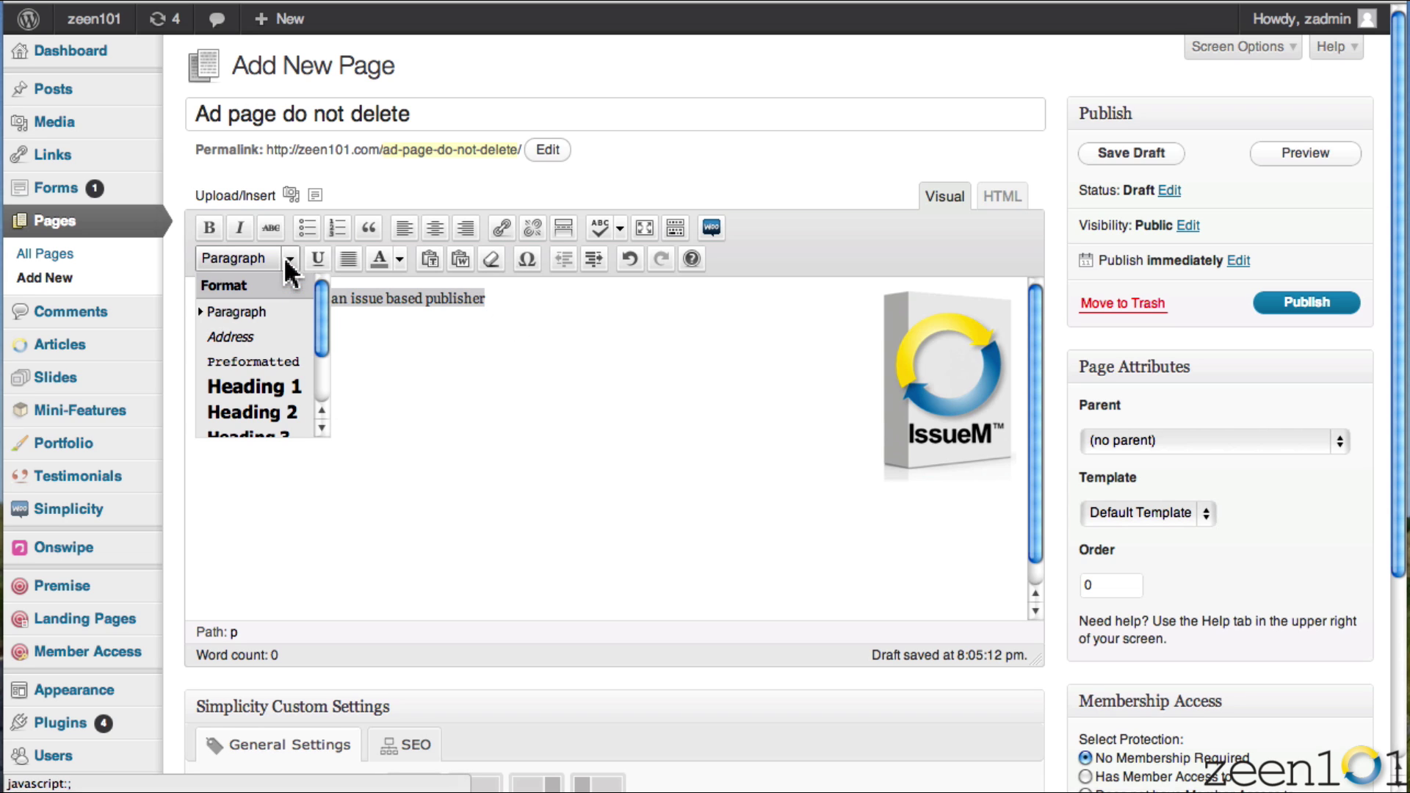
pyautogui.scroll(-2, 279, 372)
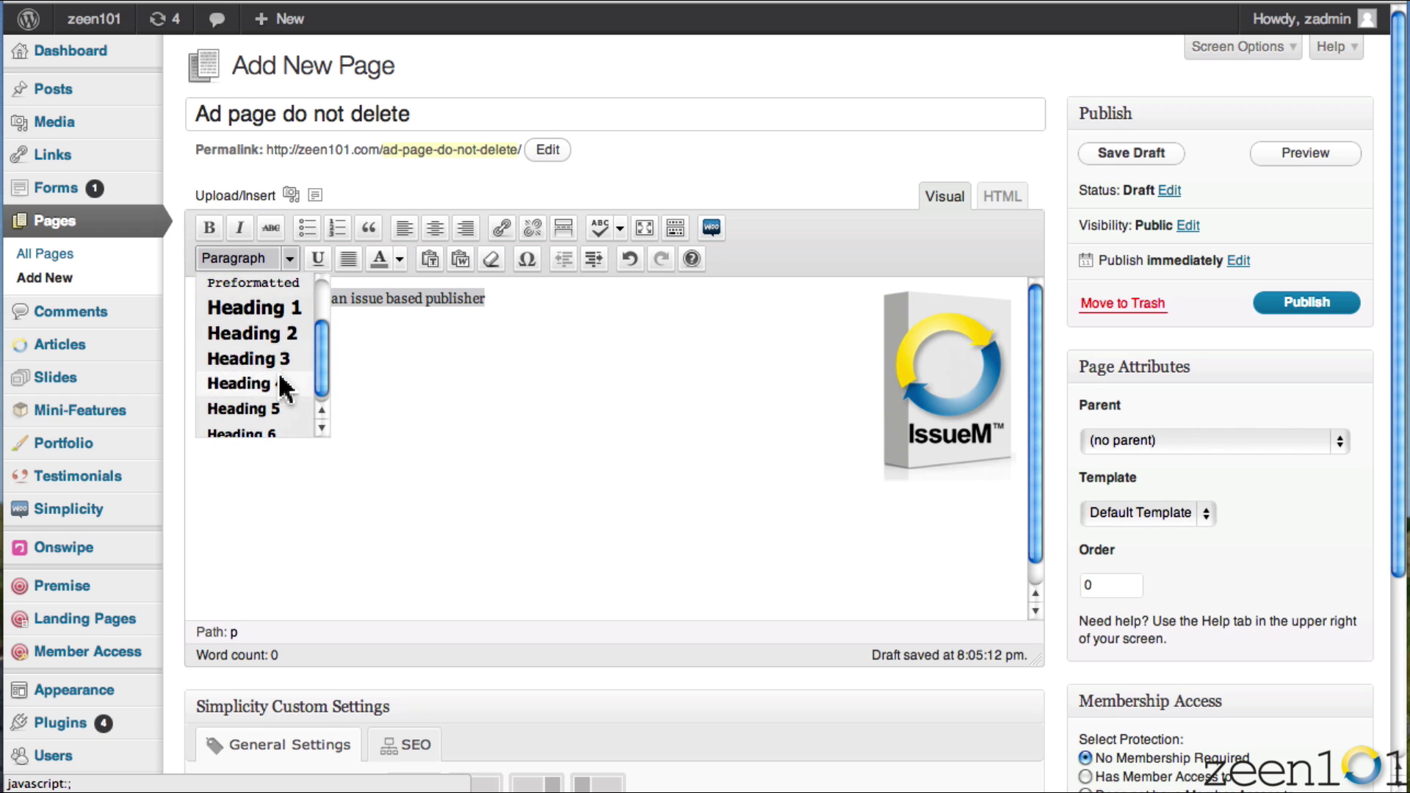
pyautogui.click(279, 364)
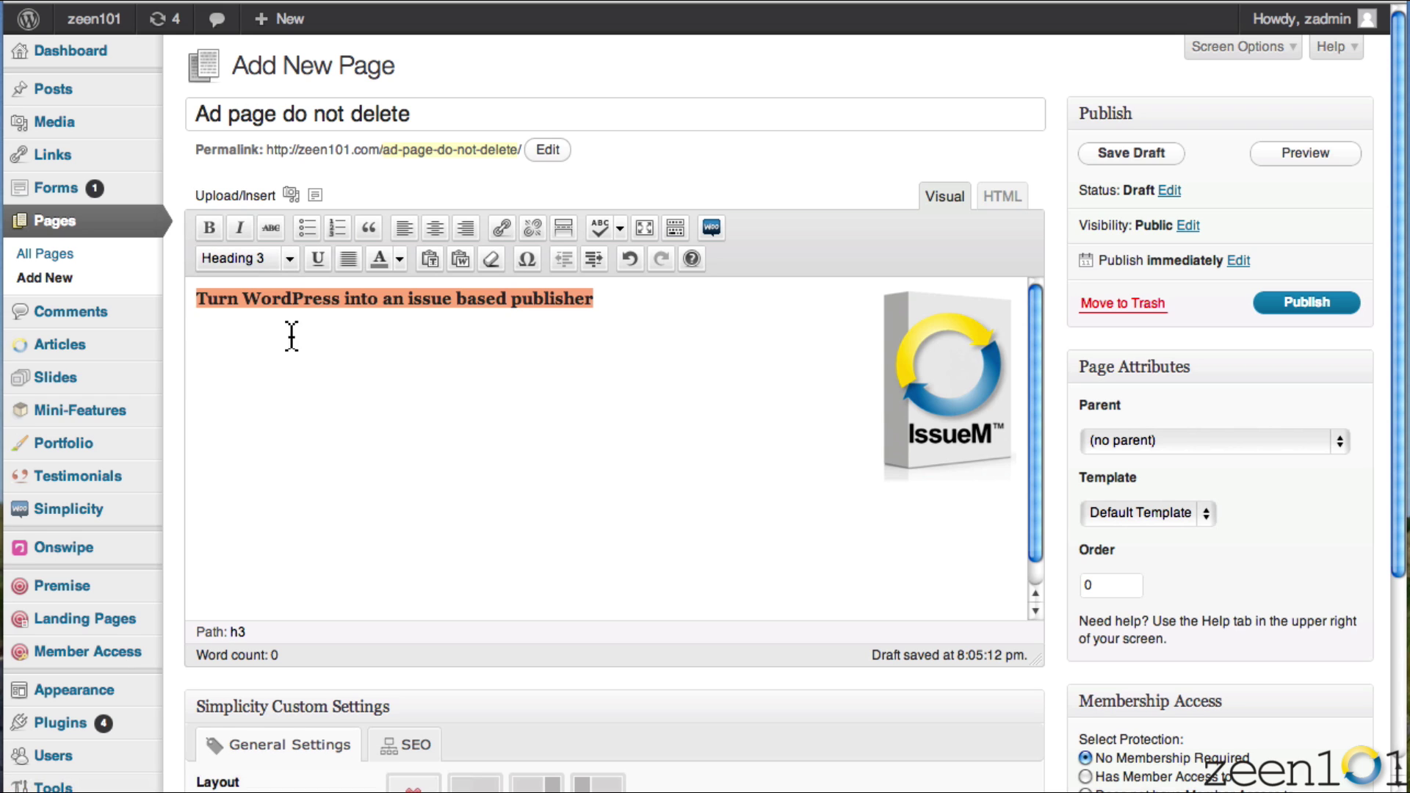
pyautogui.click(289, 258)
pyautogui.click(277, 338)
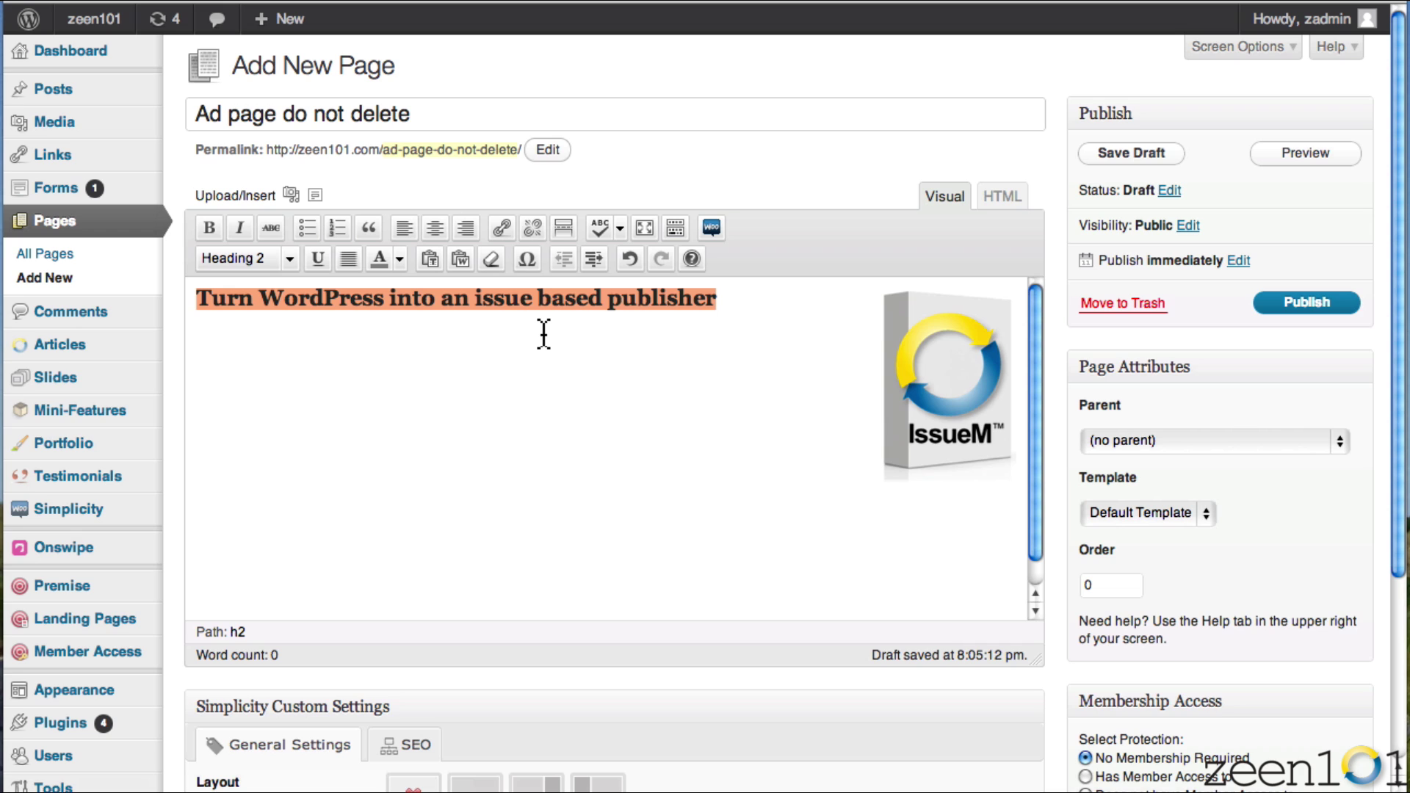
pyautogui.click(630, 307)
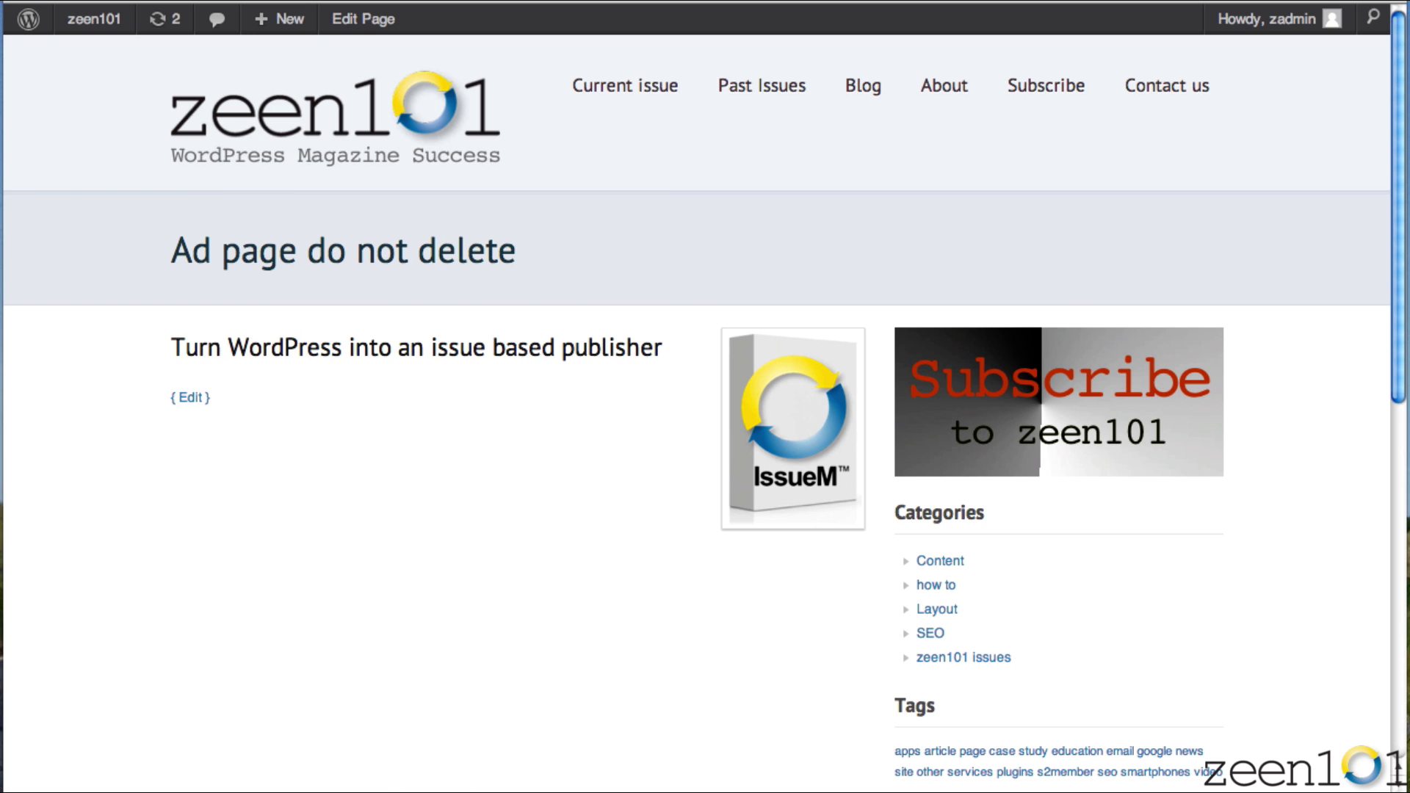
pyautogui.press('super+w')
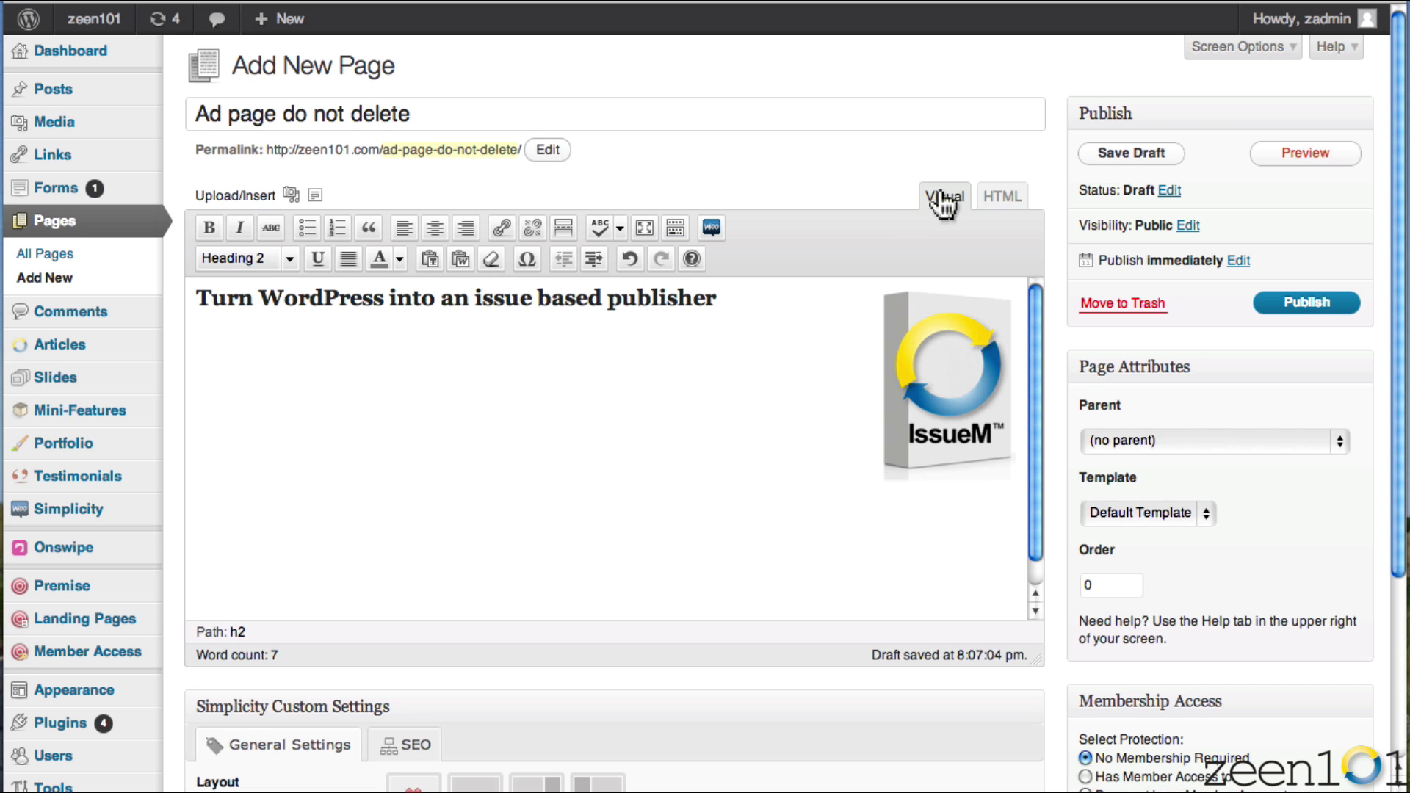
# Step: Copy all of the page's HTML source from the HTML tab, then go to Appearance > Widgets
pyautogui.click(1003, 197)
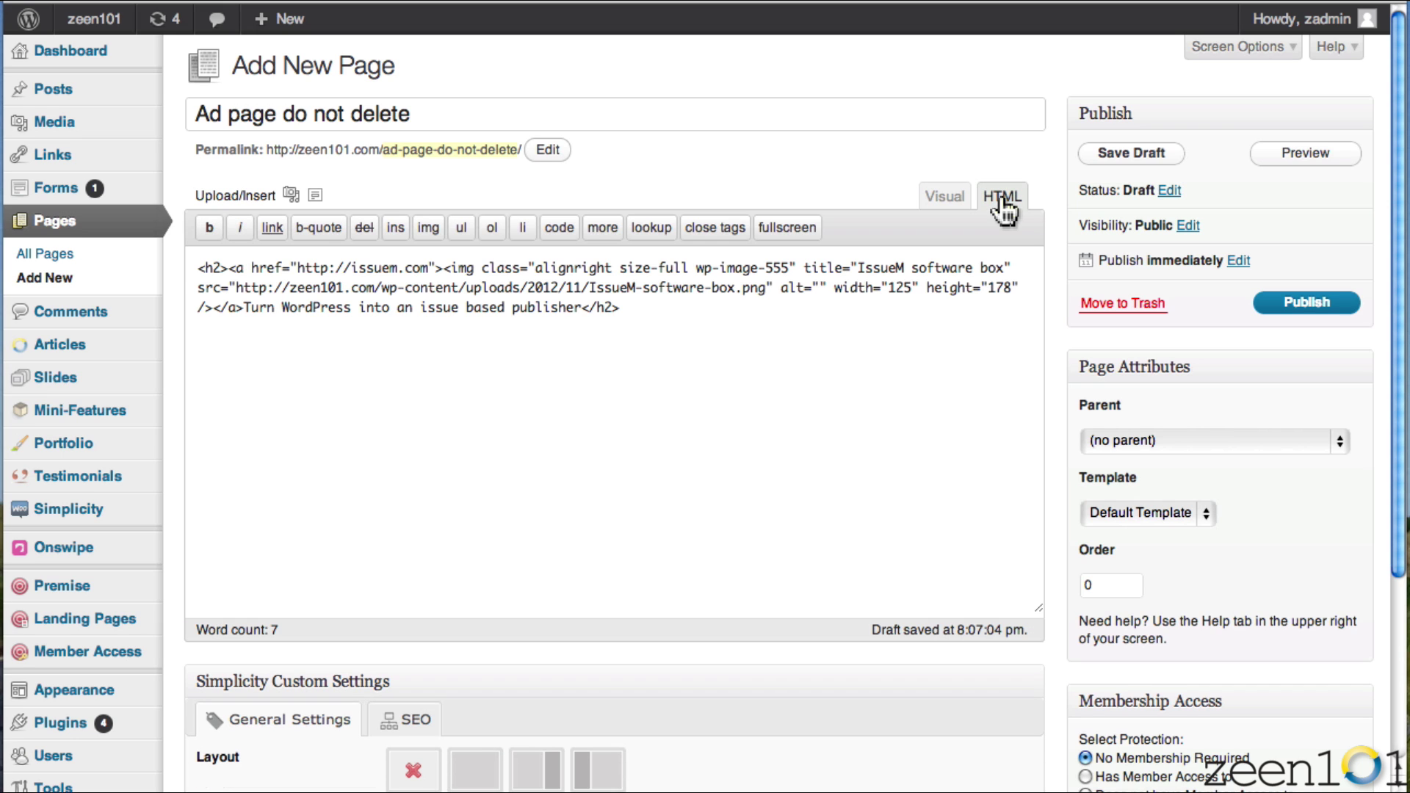
pyautogui.moveTo(665, 309); pyautogui.dragTo(174, 251)
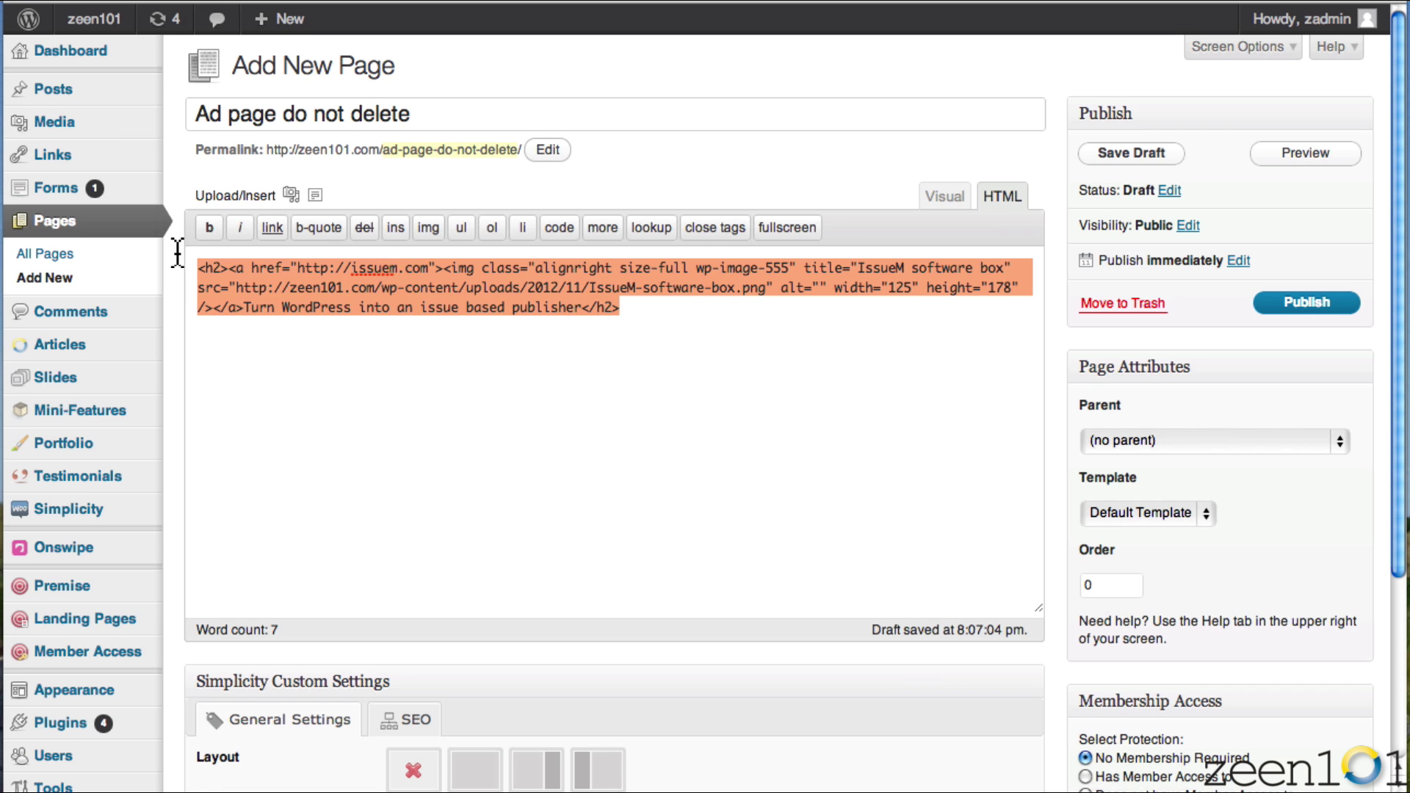
pyautogui.rightClick(249, 276)
pyautogui.click(291, 367)
pyautogui.moveTo(58, 702)
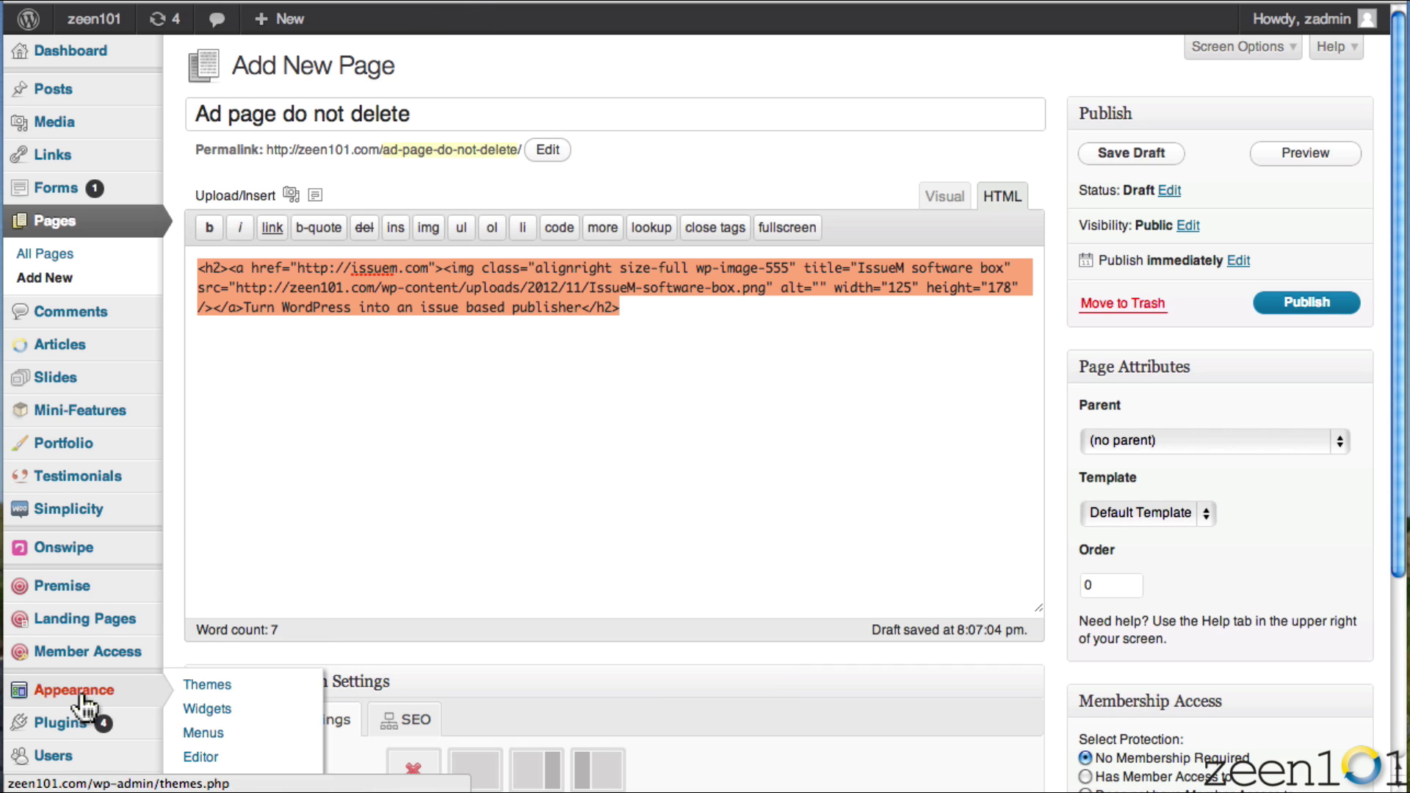
pyautogui.click(219, 714)
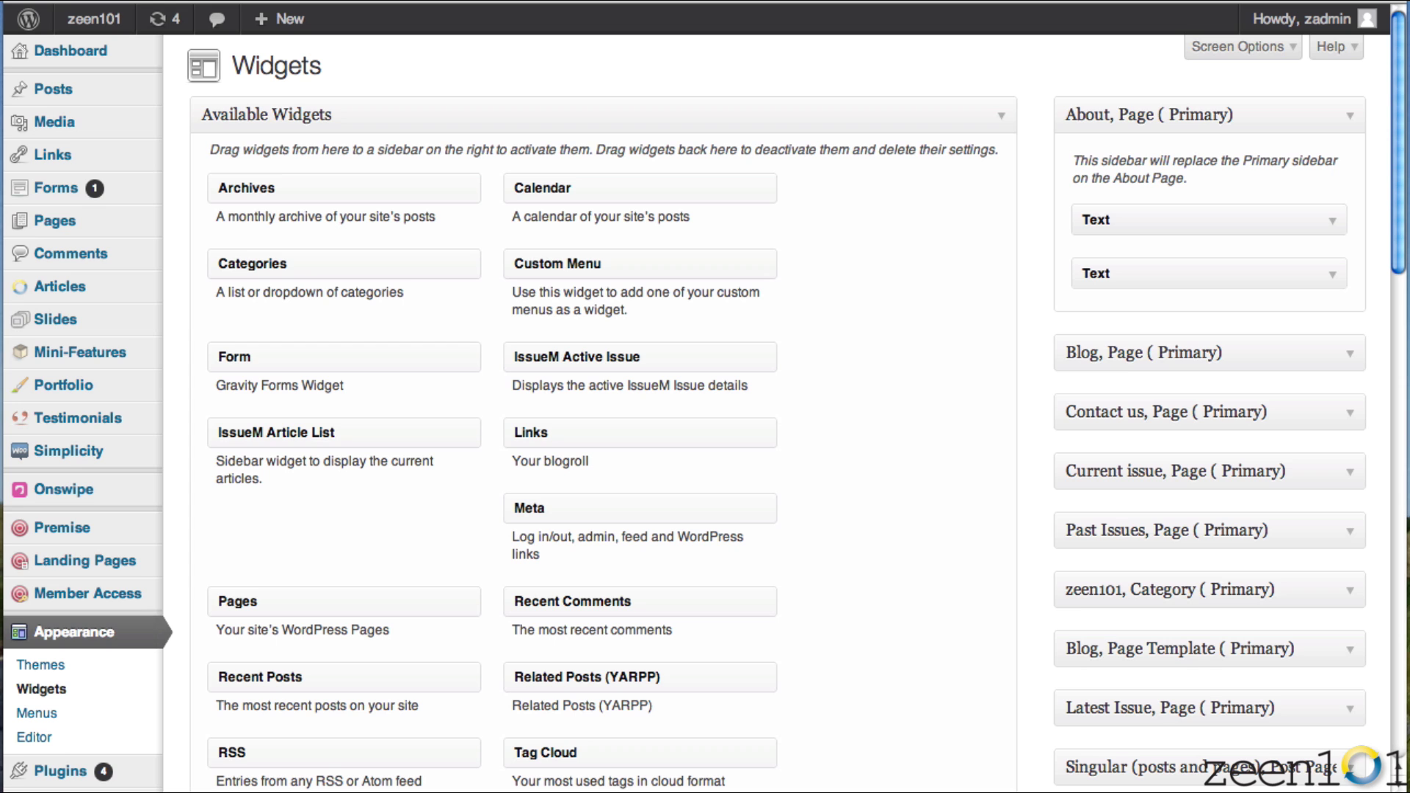
# Step: Visit the live site and scroll through the Blog page's sidebar
pyautogui.click(74, 17)
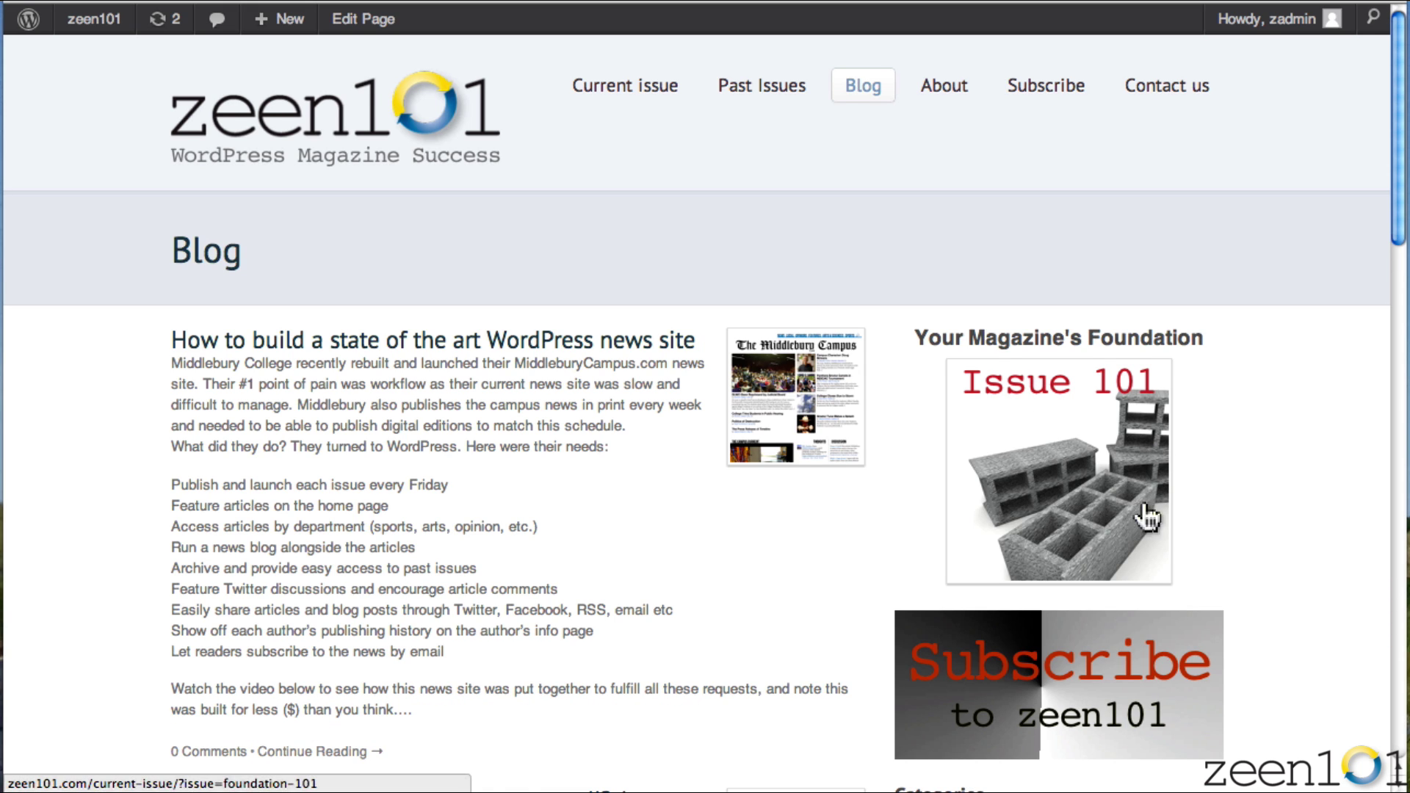
pyautogui.scroll(-1, 1171, 482)
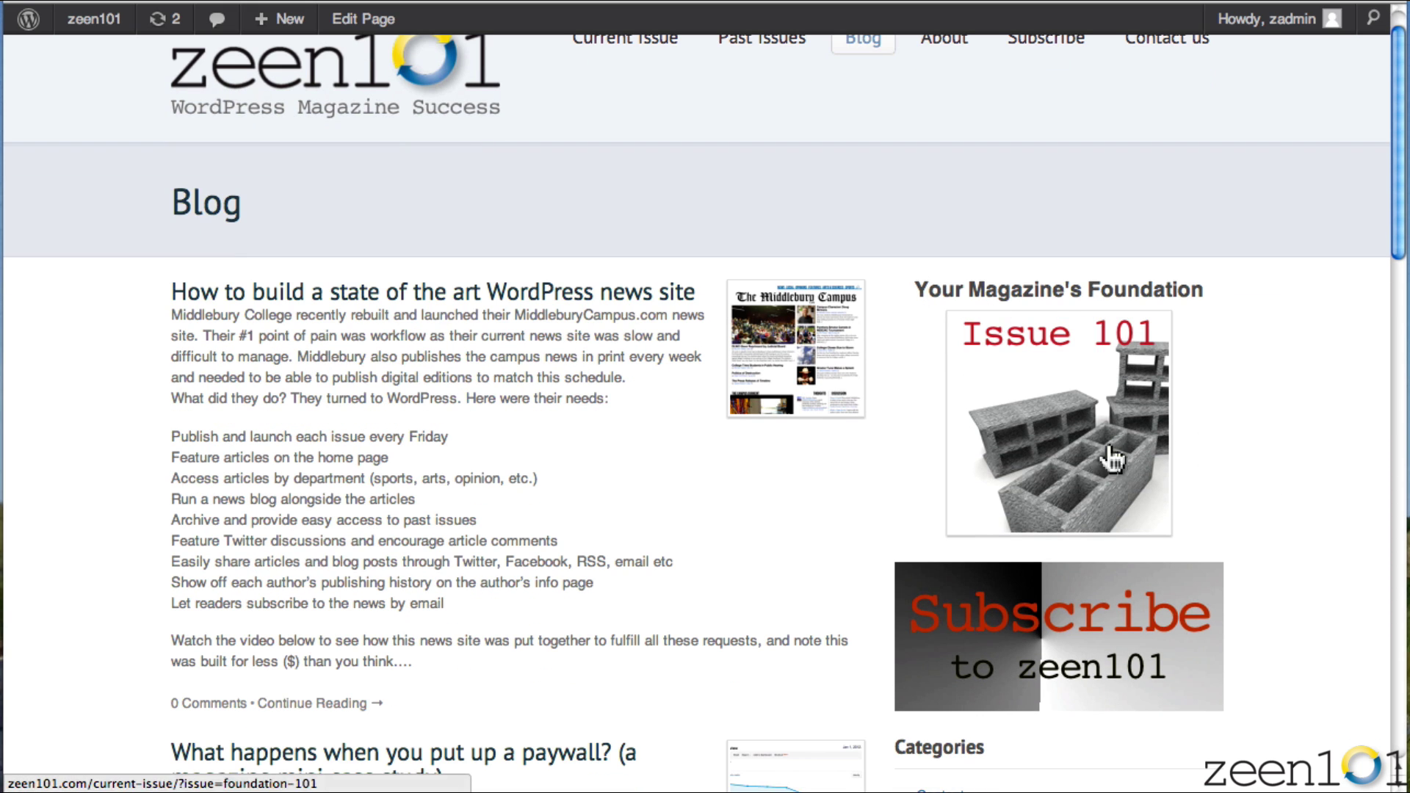
pyautogui.scroll(-5, 1284, 485)
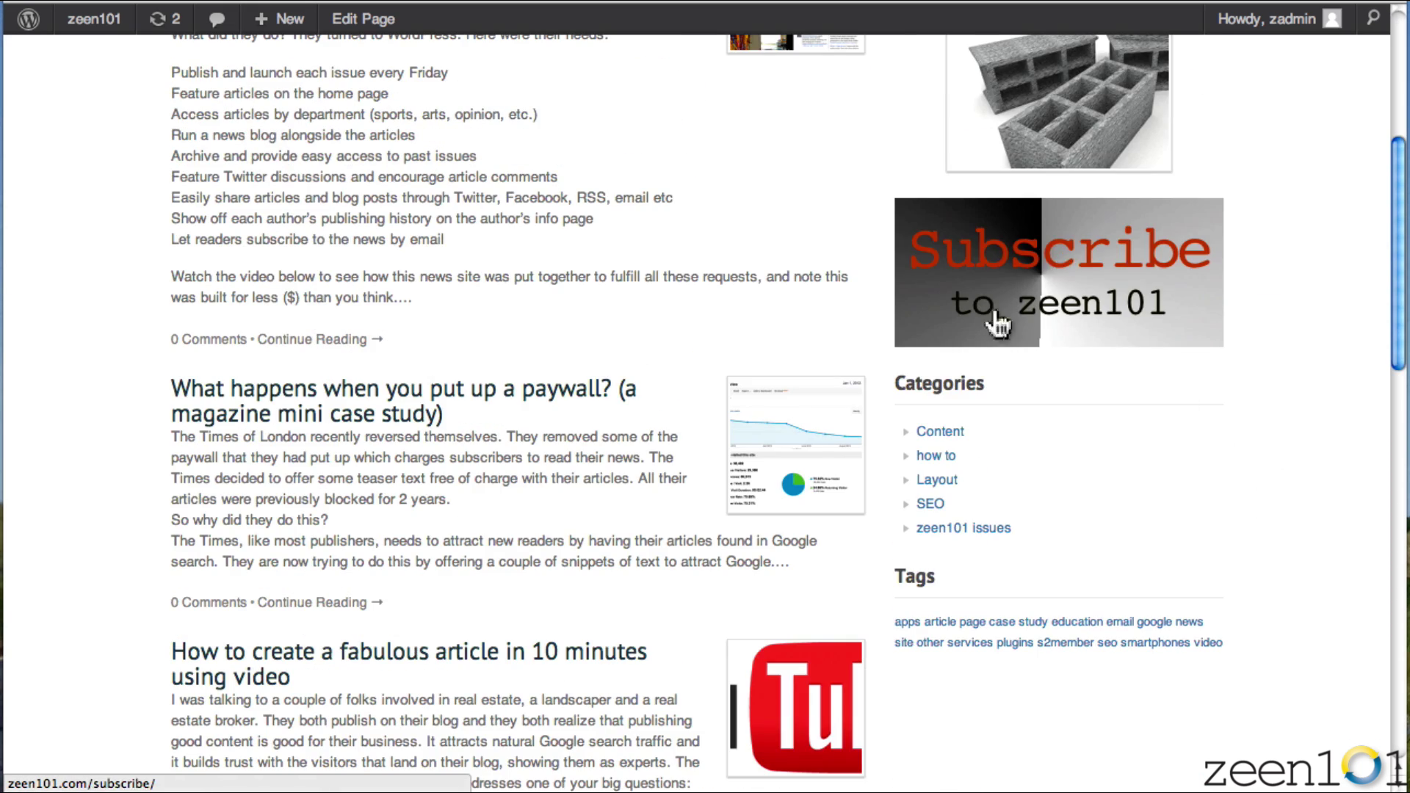
pyautogui.scroll(6, 1149, 504)
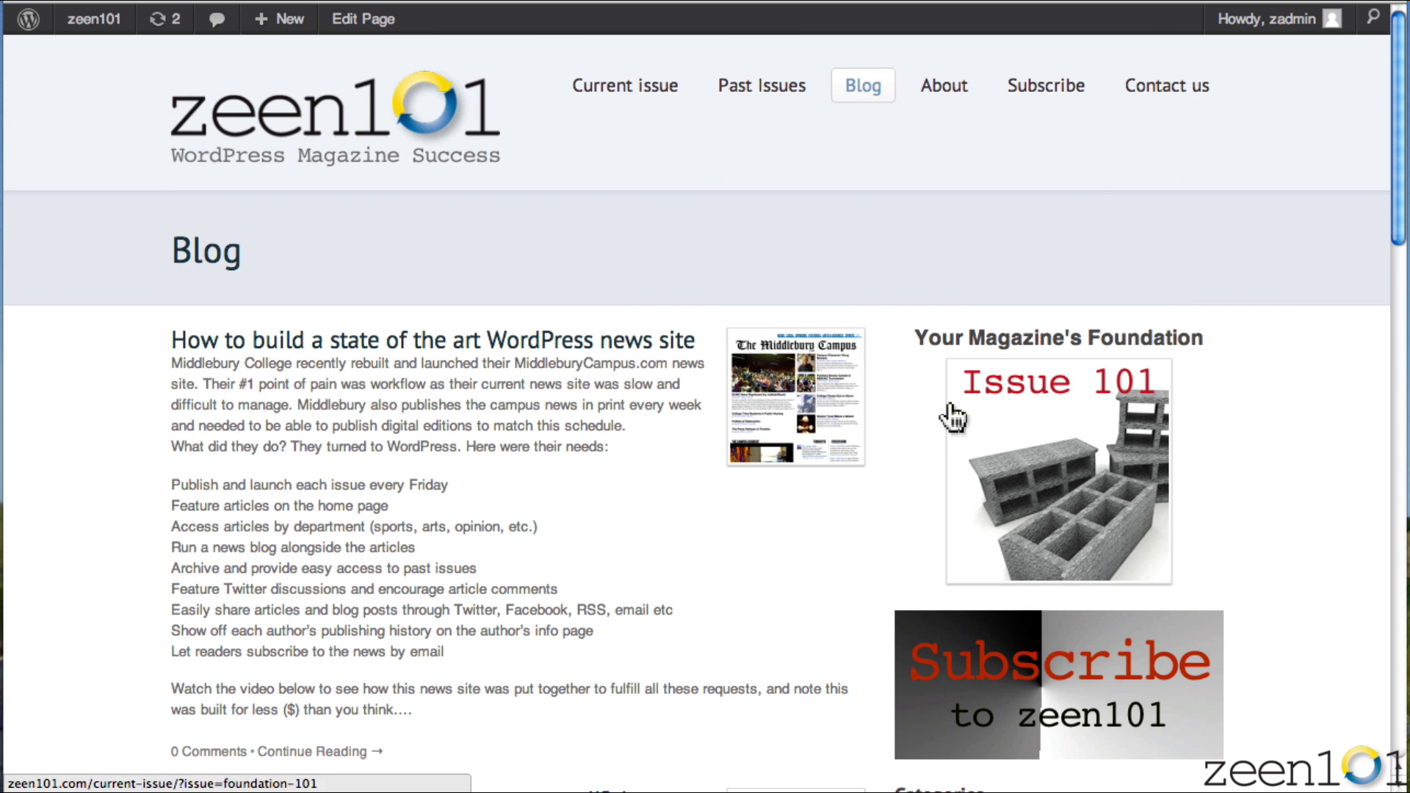
pyautogui.scroll(-4, 1197, 592)
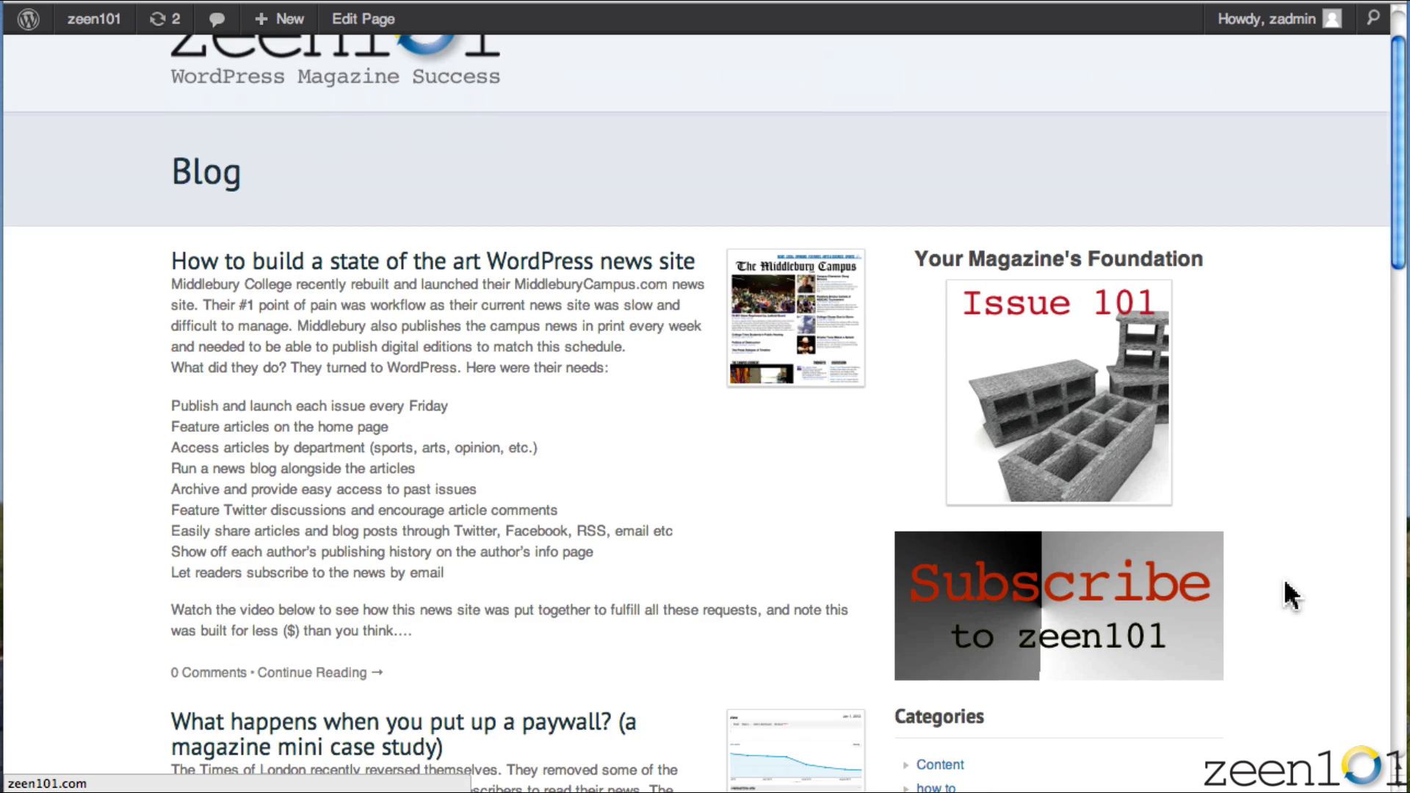
pyautogui.scroll(-3, 1287, 599)
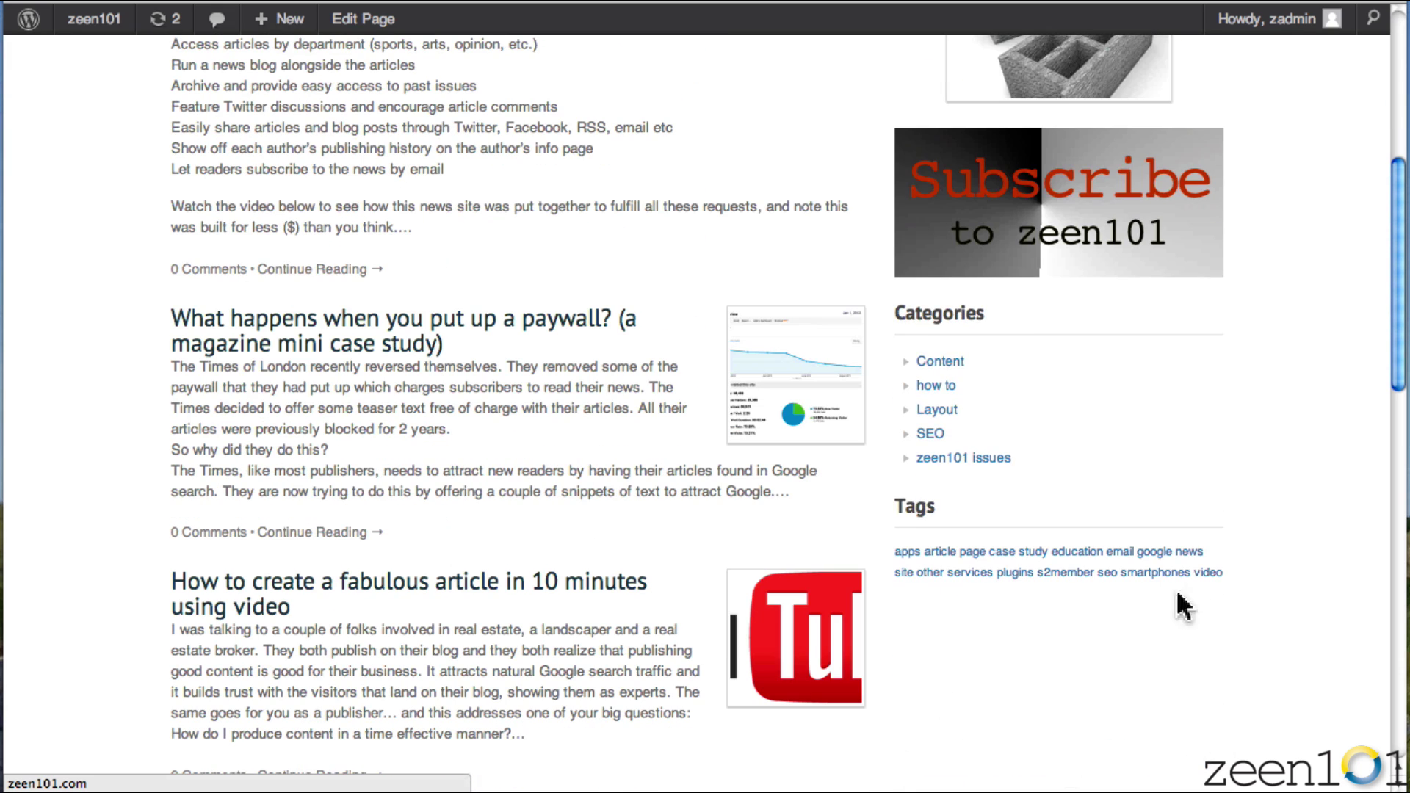
pyautogui.scroll(8, 1197, 584)
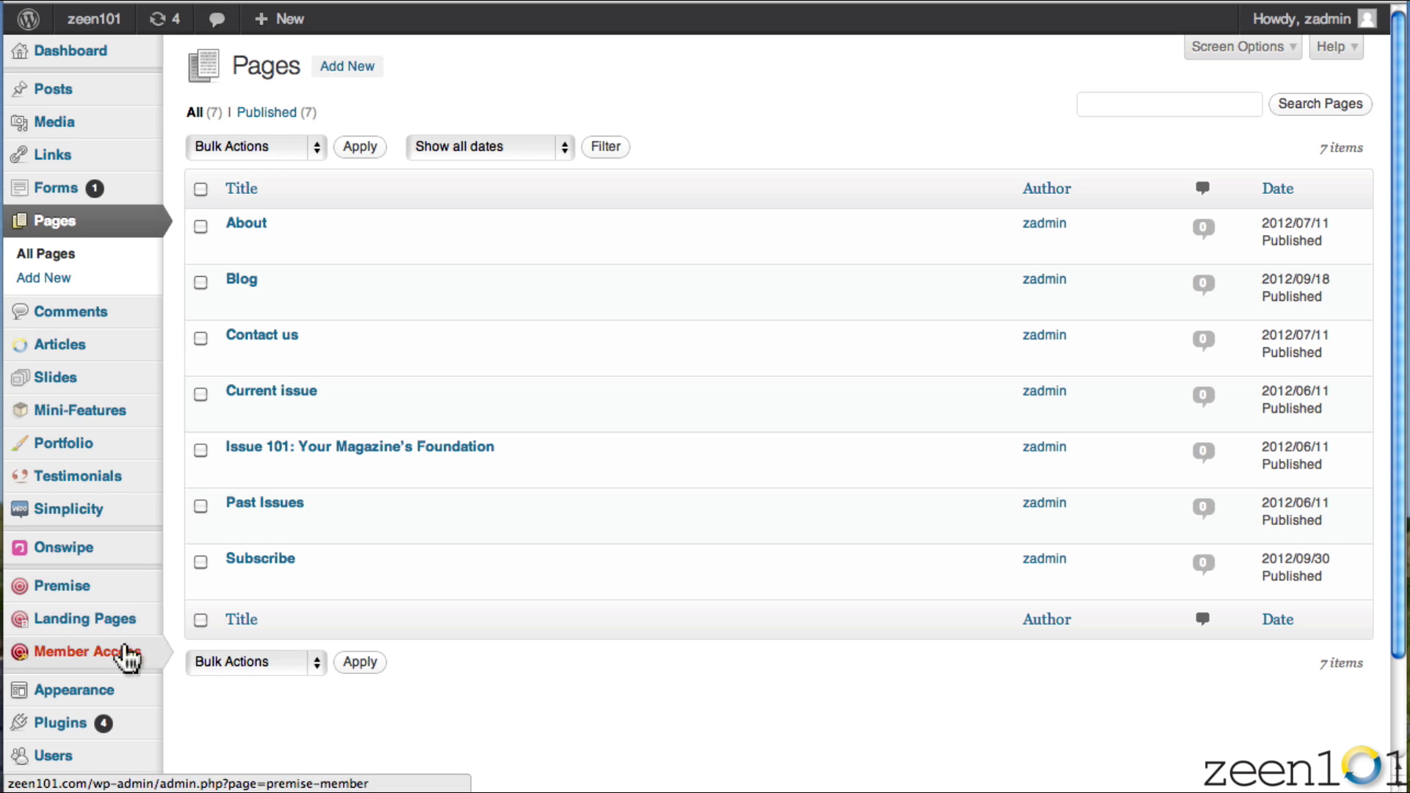
# Step: Open Appearance > Widgets and expand the 'Blog, Page (Primary)' sidebar
pyautogui.moveTo(98, 698)
pyautogui.click(208, 714)
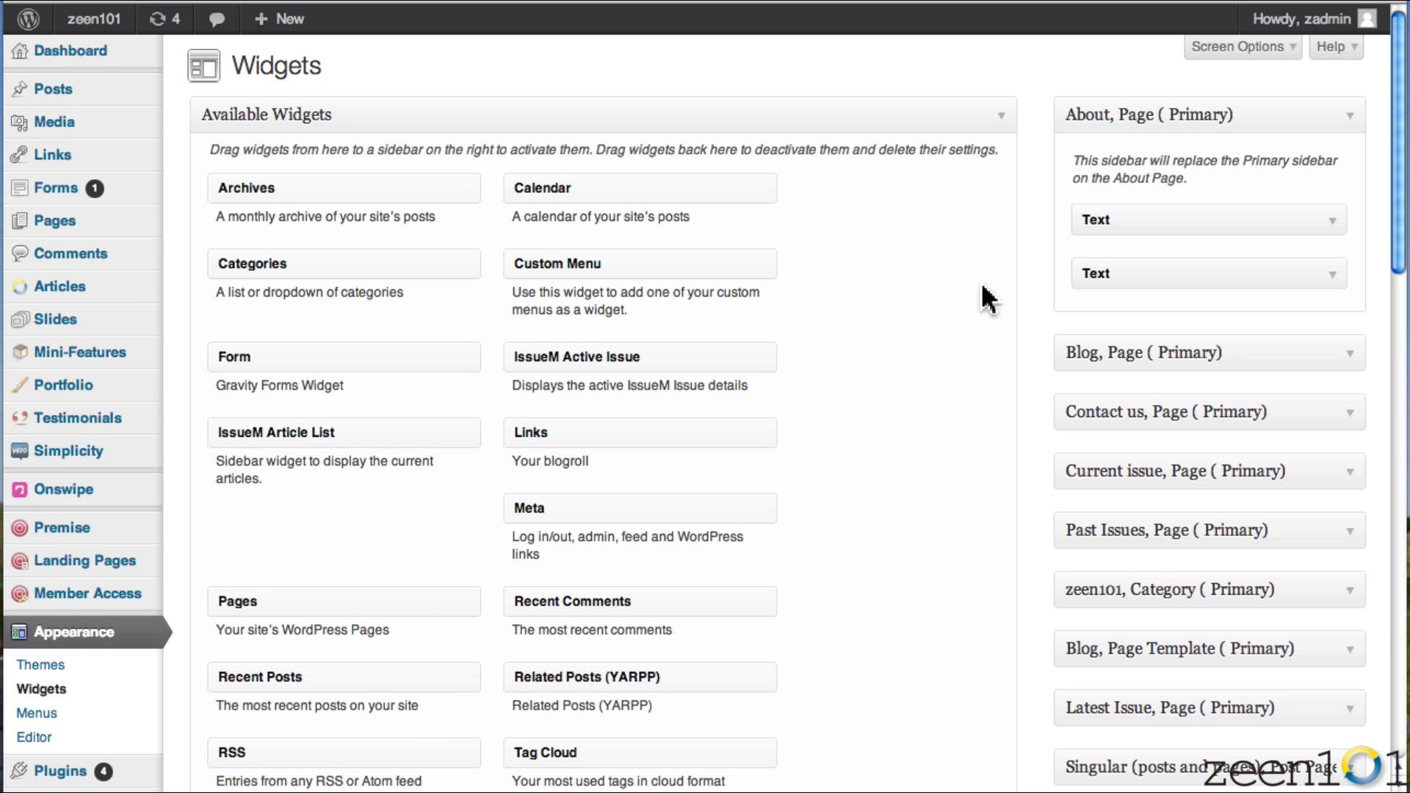
pyautogui.click(1349, 358)
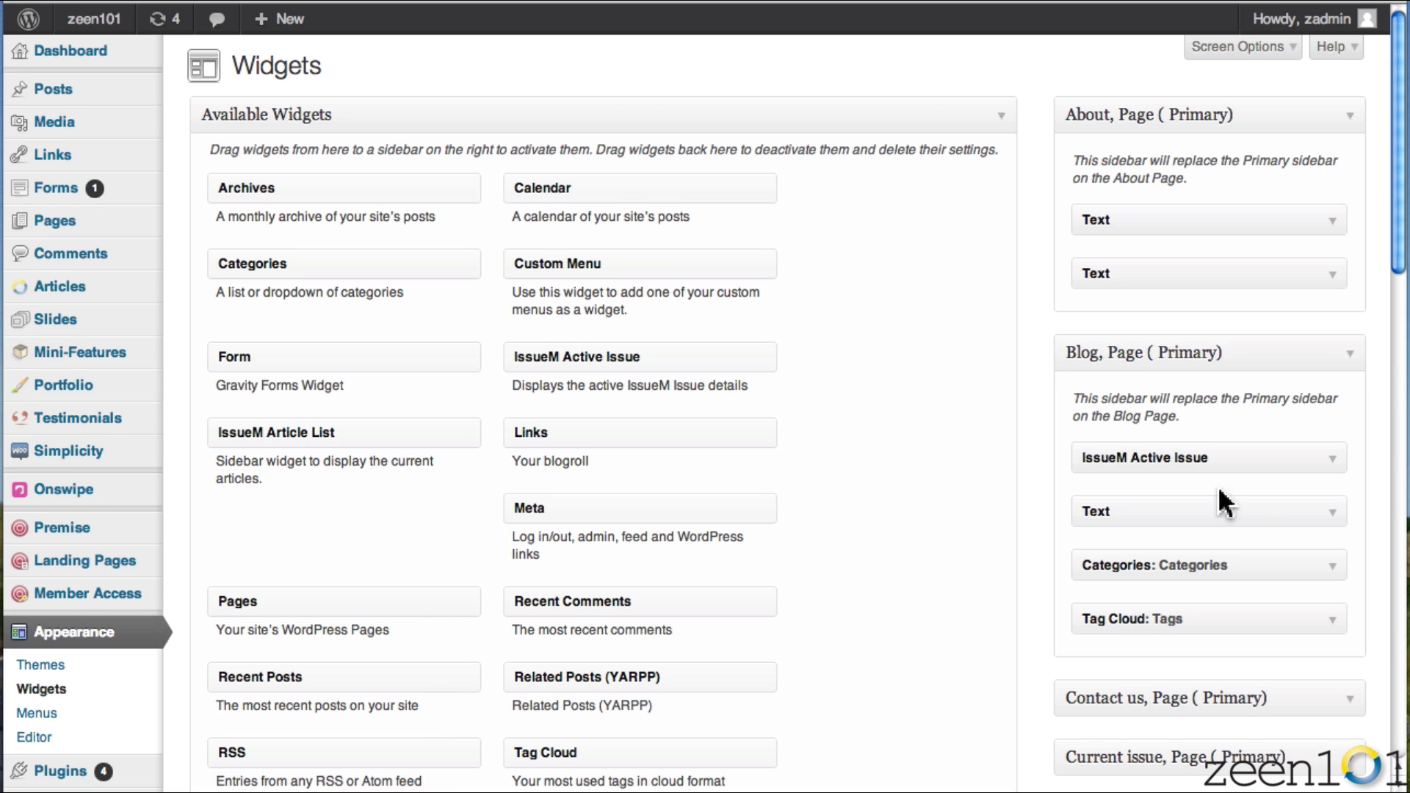
pyautogui.scroll(-3, 756, 617)
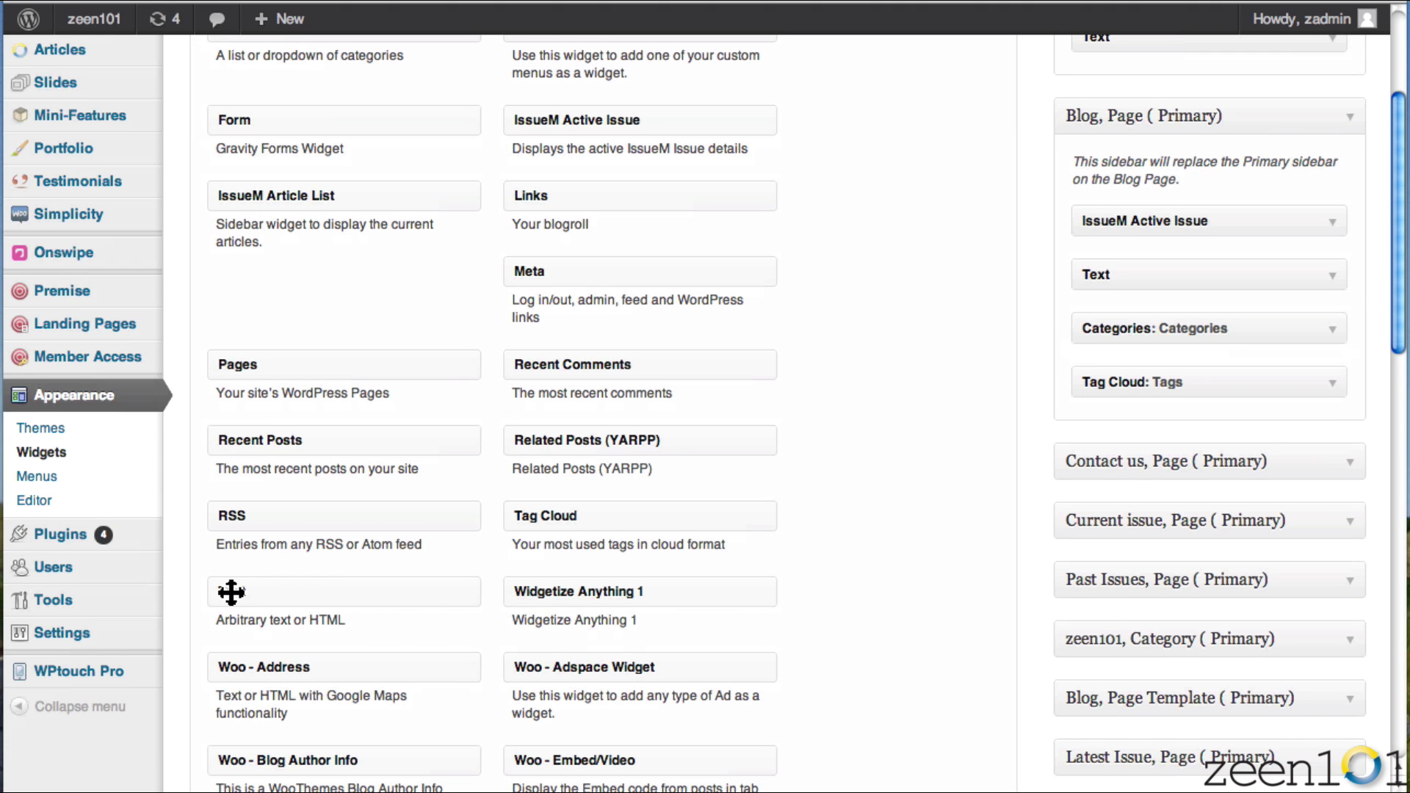
# Step: Drop a Text widget into the 'Blog, Page (Primary)' sidebar and paste the copied ad HTML into it
pyautogui.moveTo(283, 593); pyautogui.dragTo(1155, 438)
pyautogui.click(993, 591)
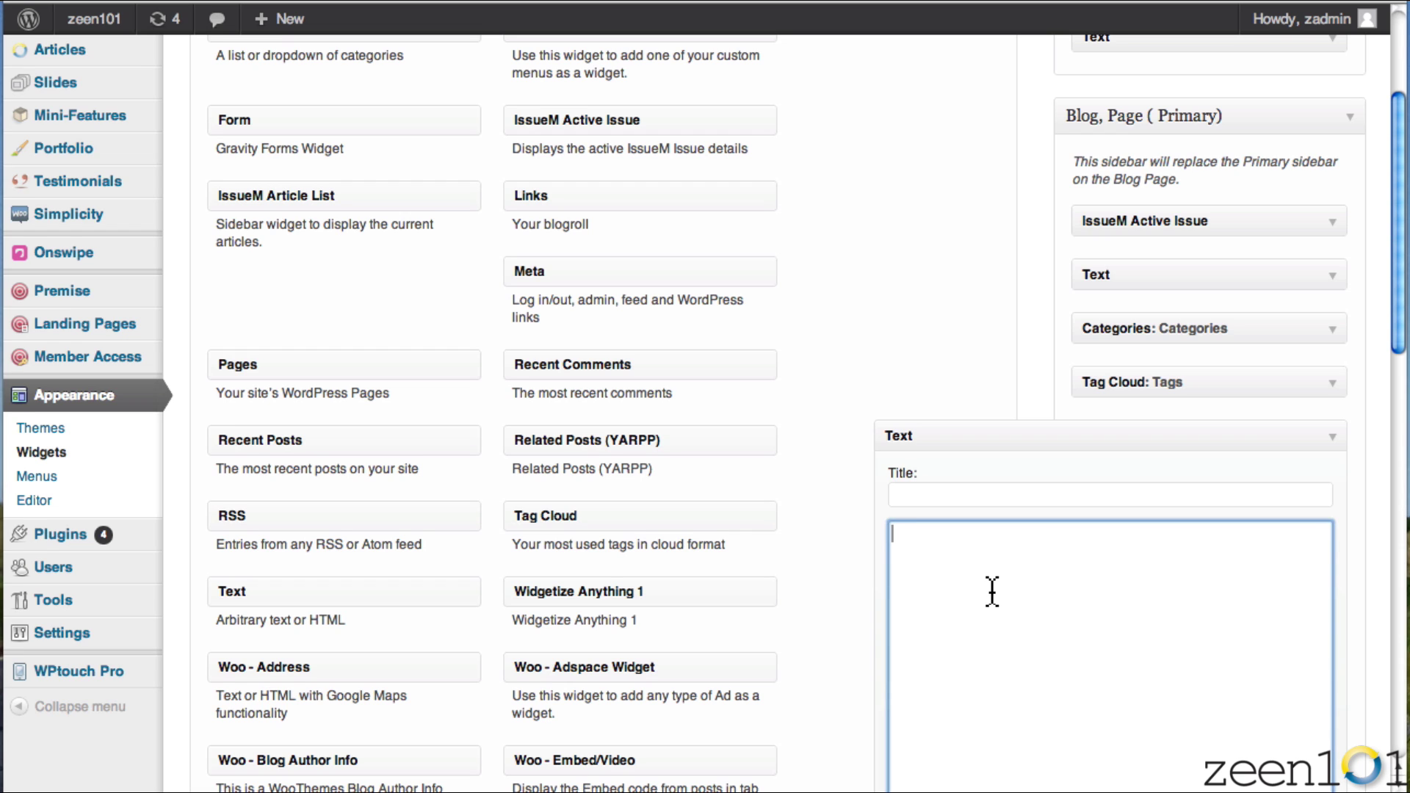
pyautogui.rightClick(983, 580)
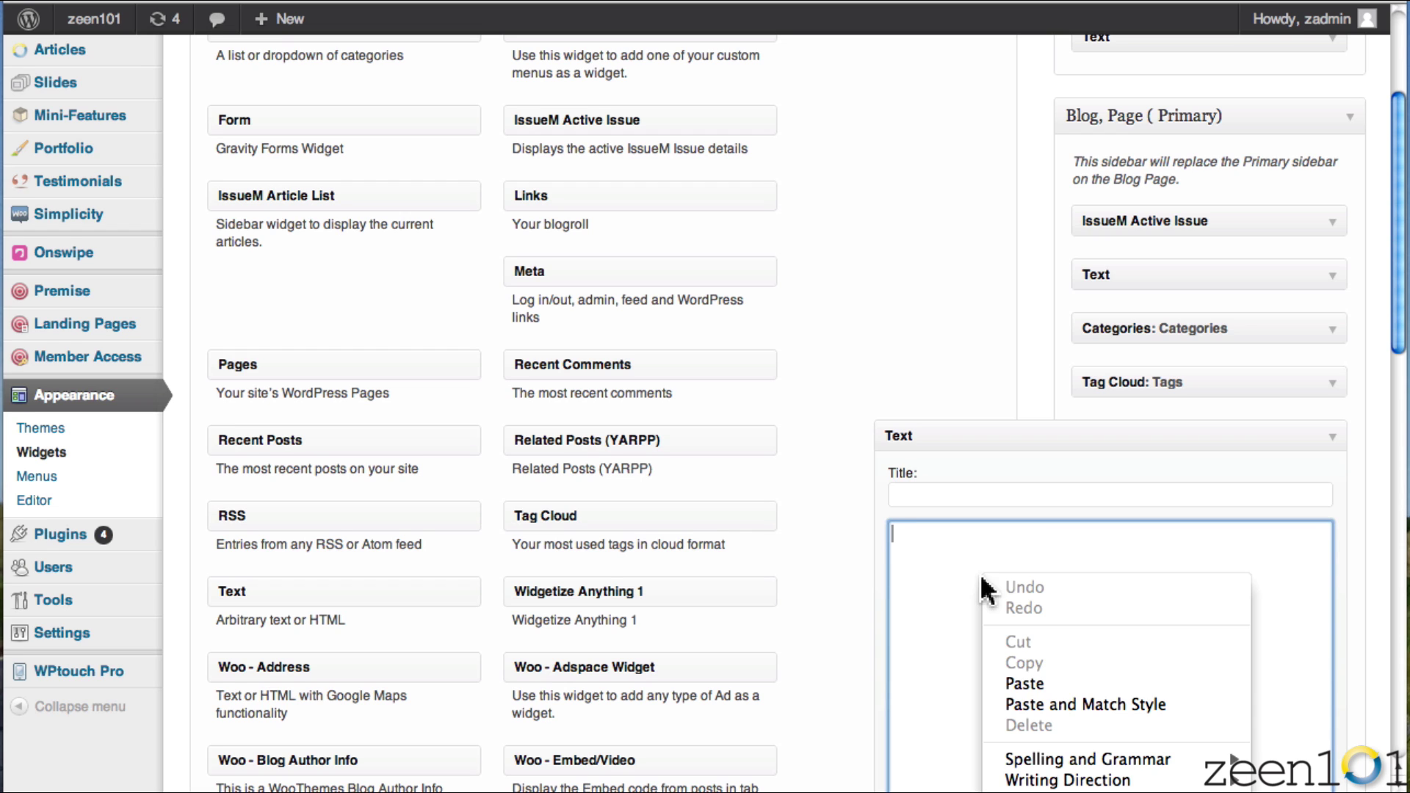
pyautogui.click(1039, 679)
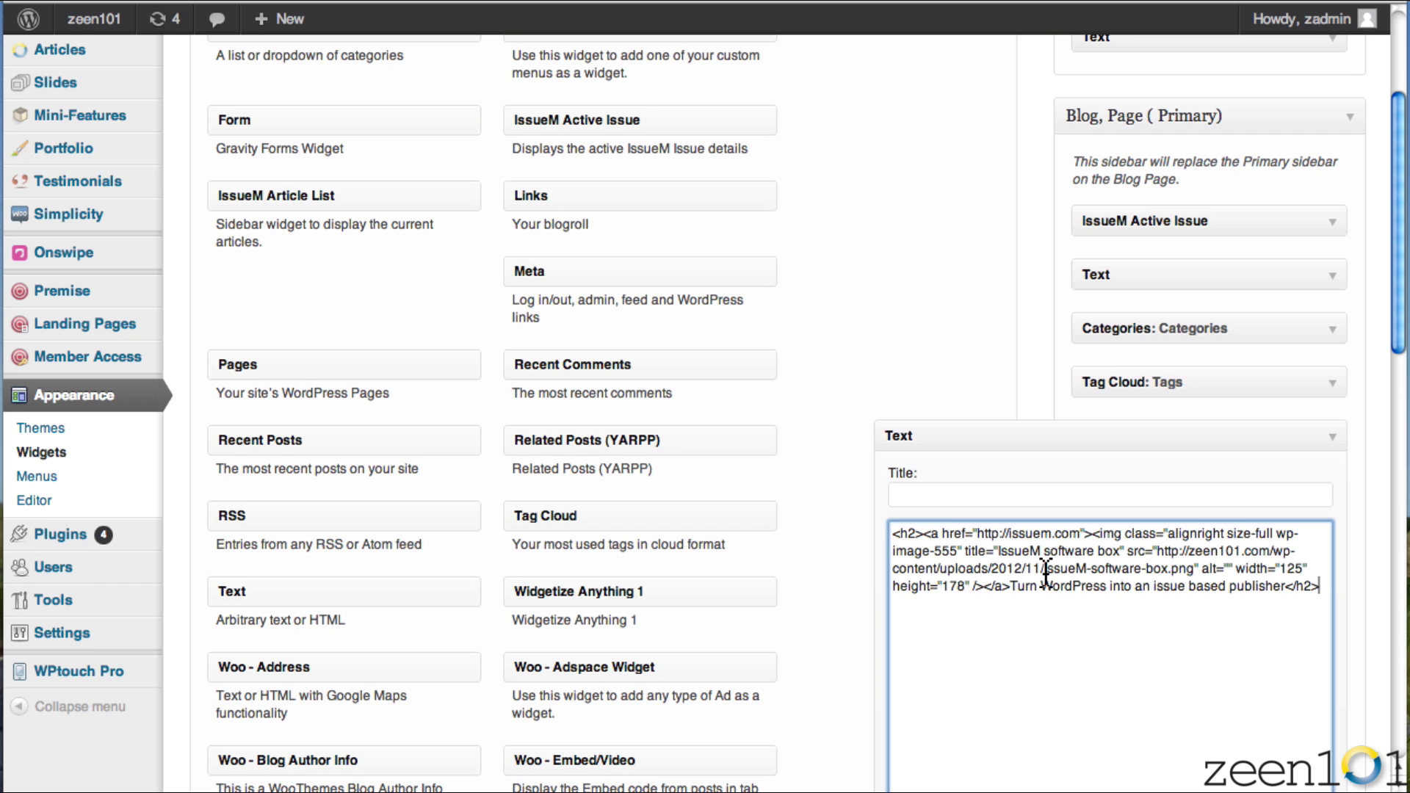
pyautogui.click(927, 499)
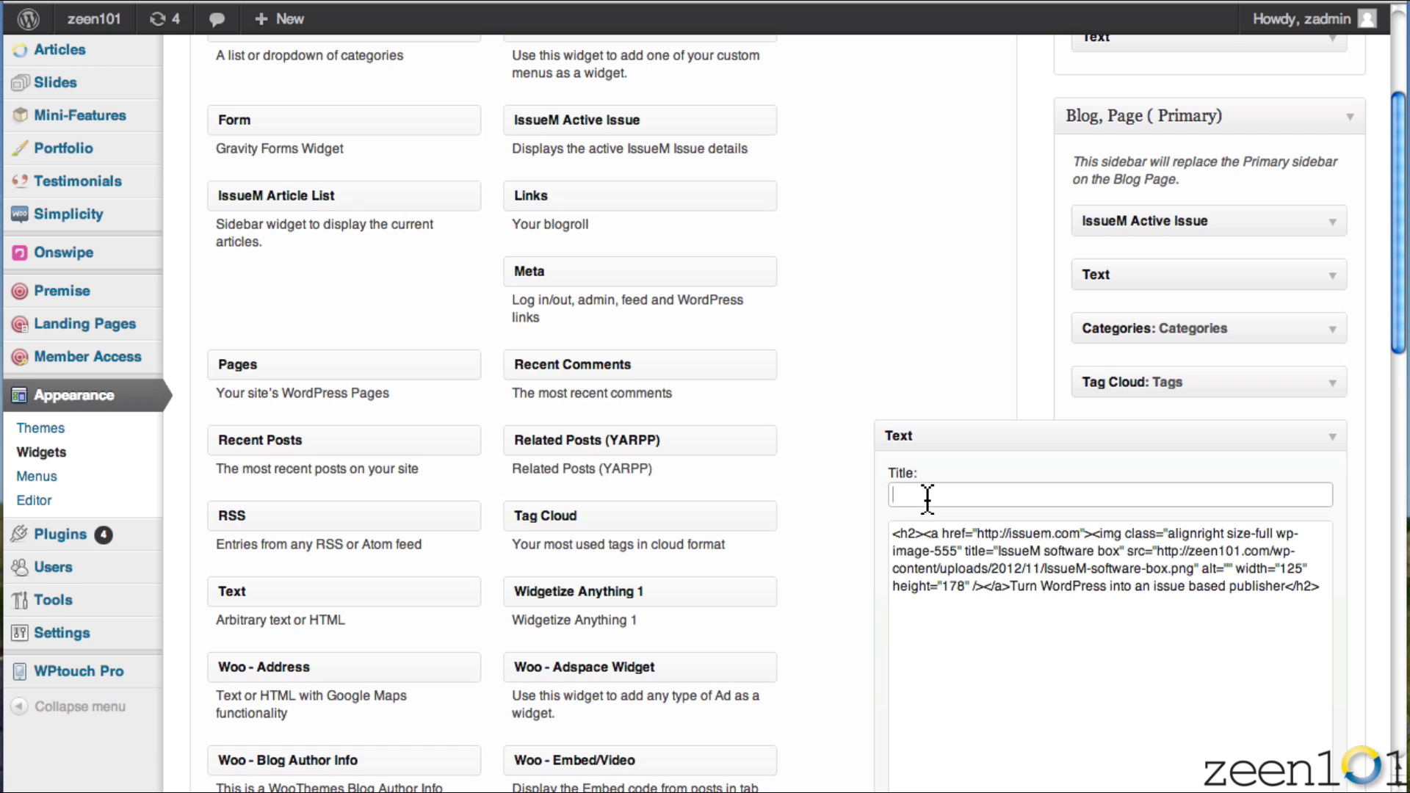
pyautogui.click(1079, 579)
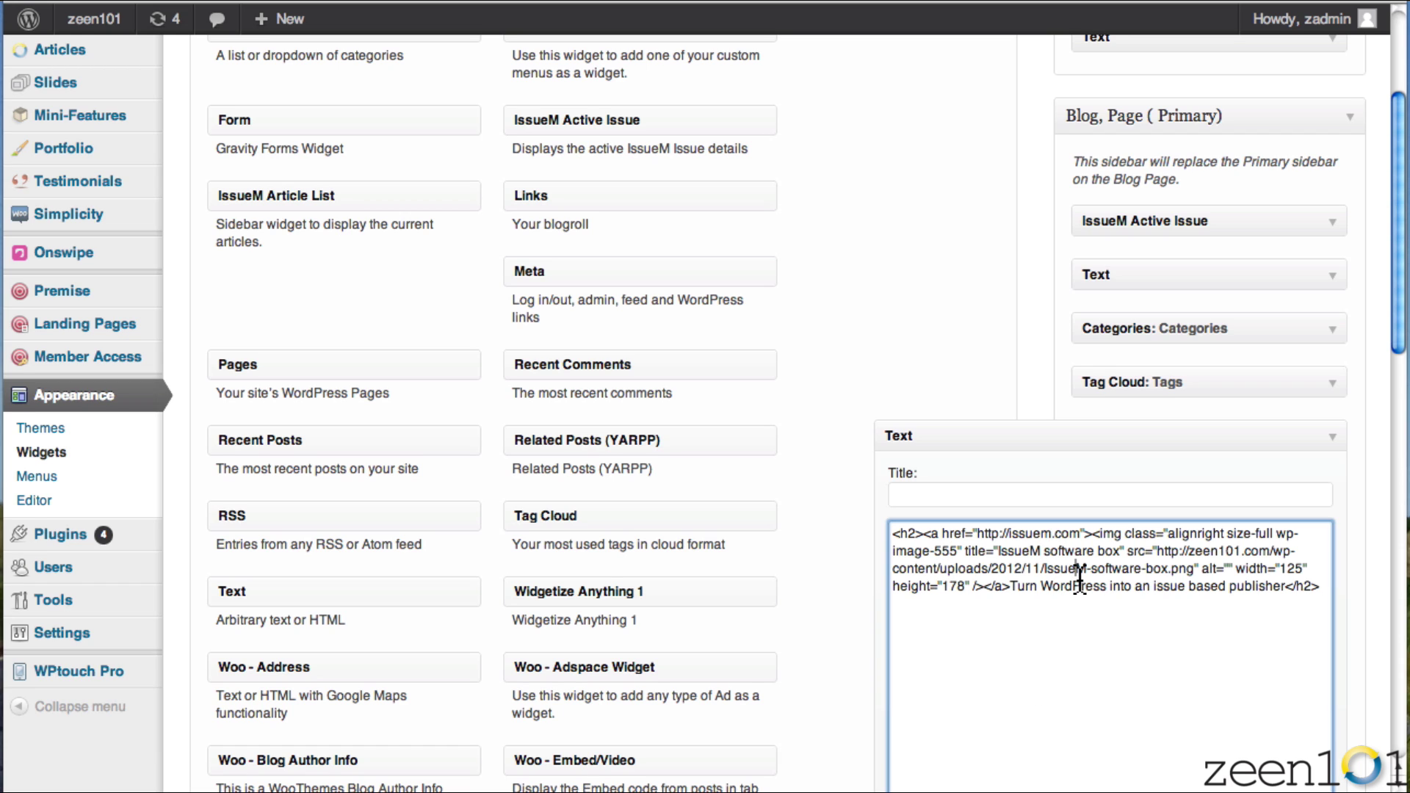
pyautogui.scroll(-5, 1323, 670)
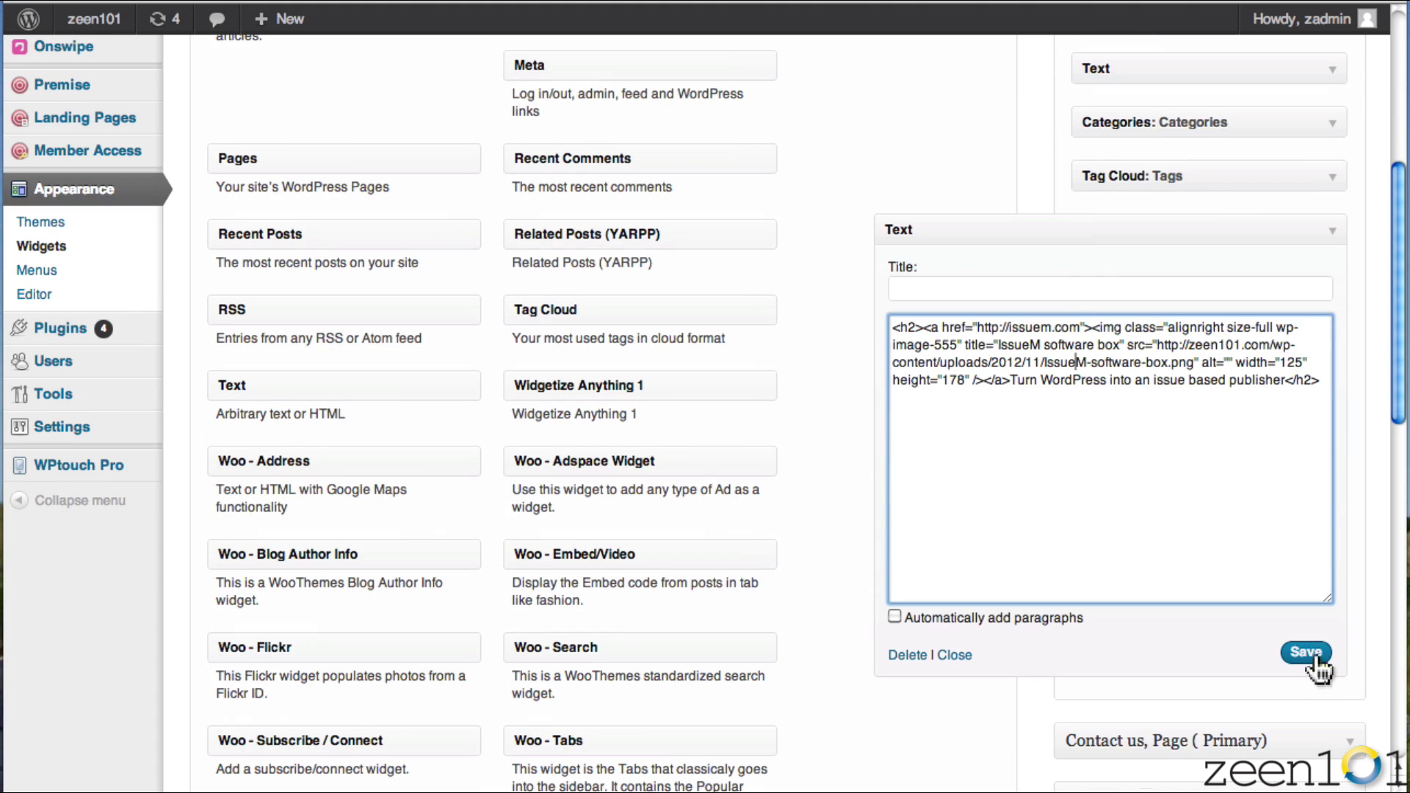
# Step: Save the Text widget and scroll the Blog page down to the new IssueM ad
pyautogui.click(1309, 654)
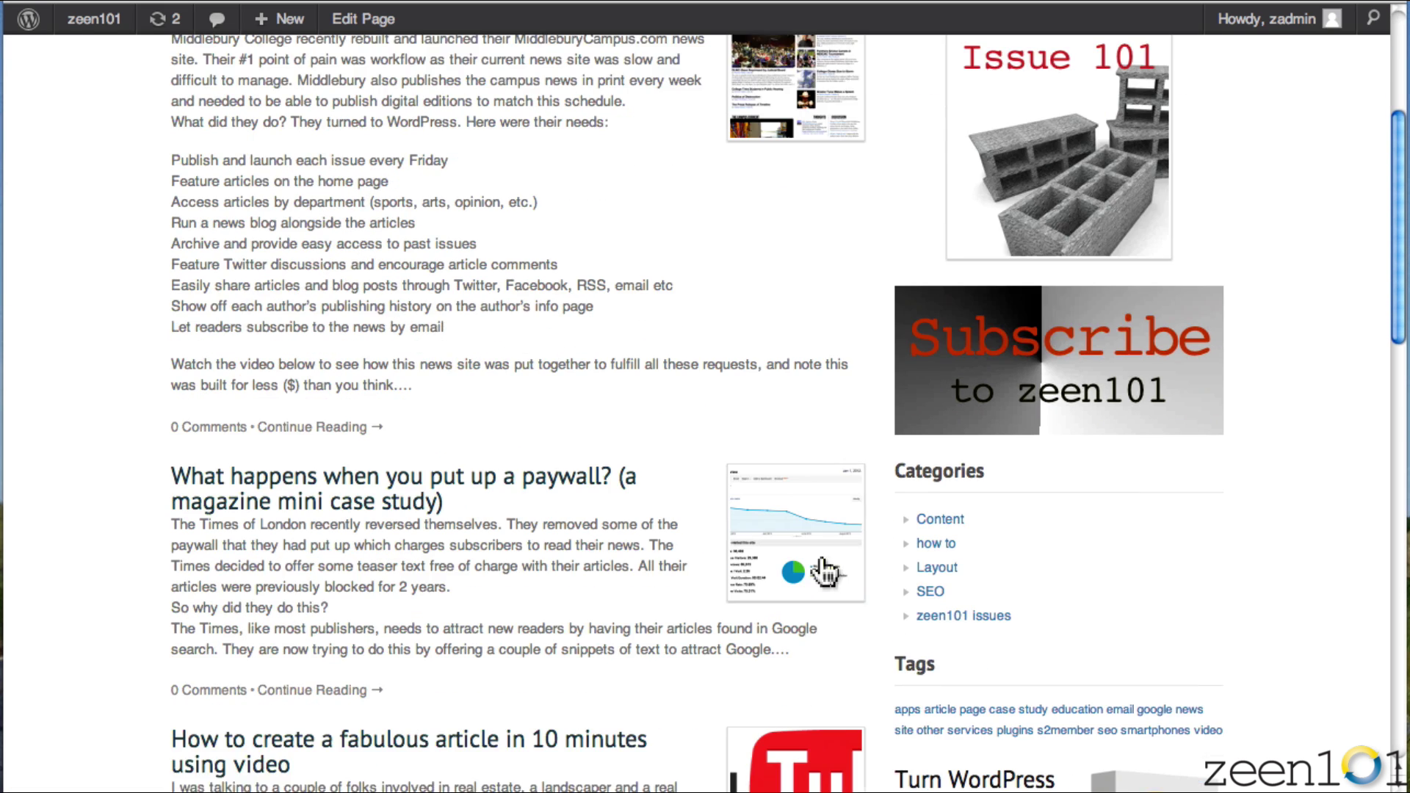
pyautogui.scroll(-2, 828, 572)
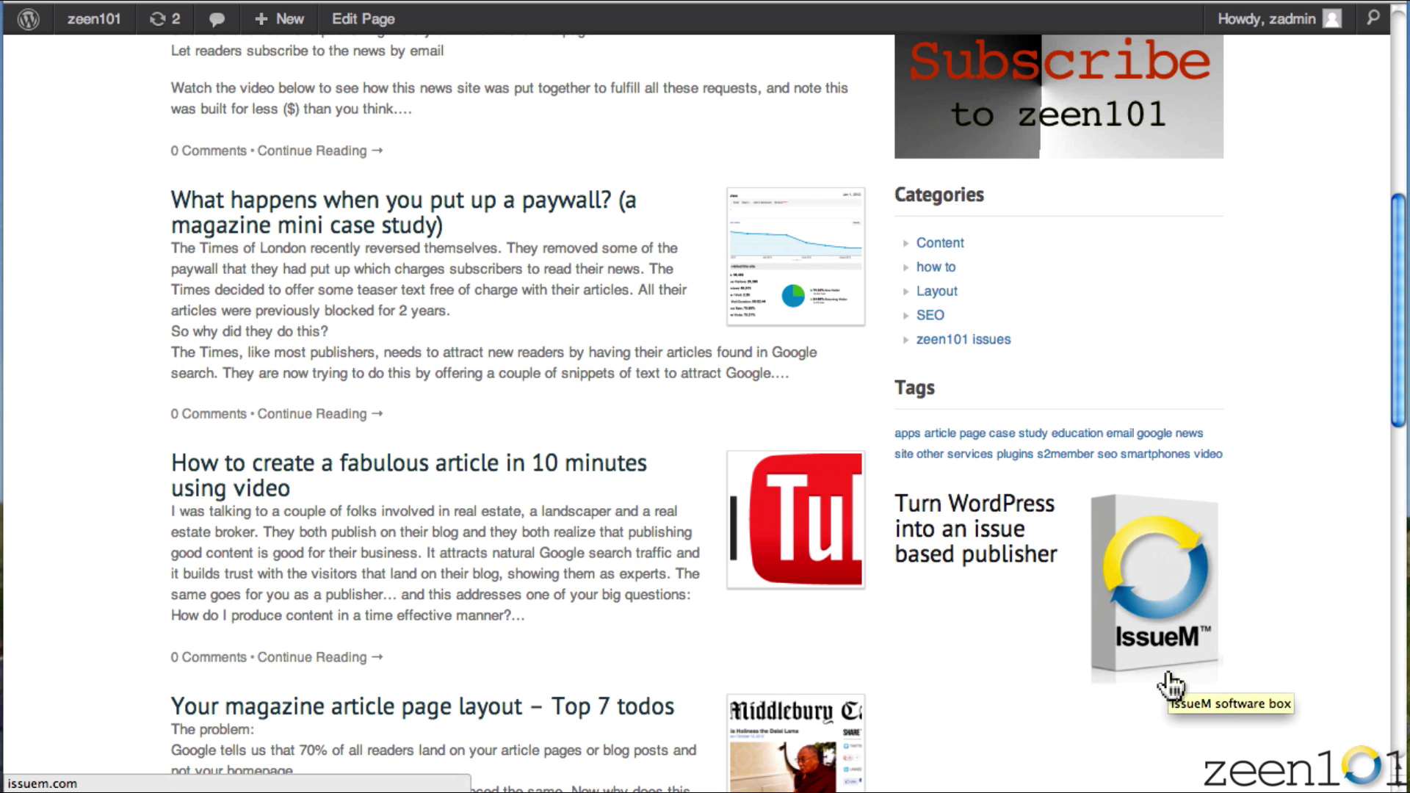
pyautogui.click(1159, 596)
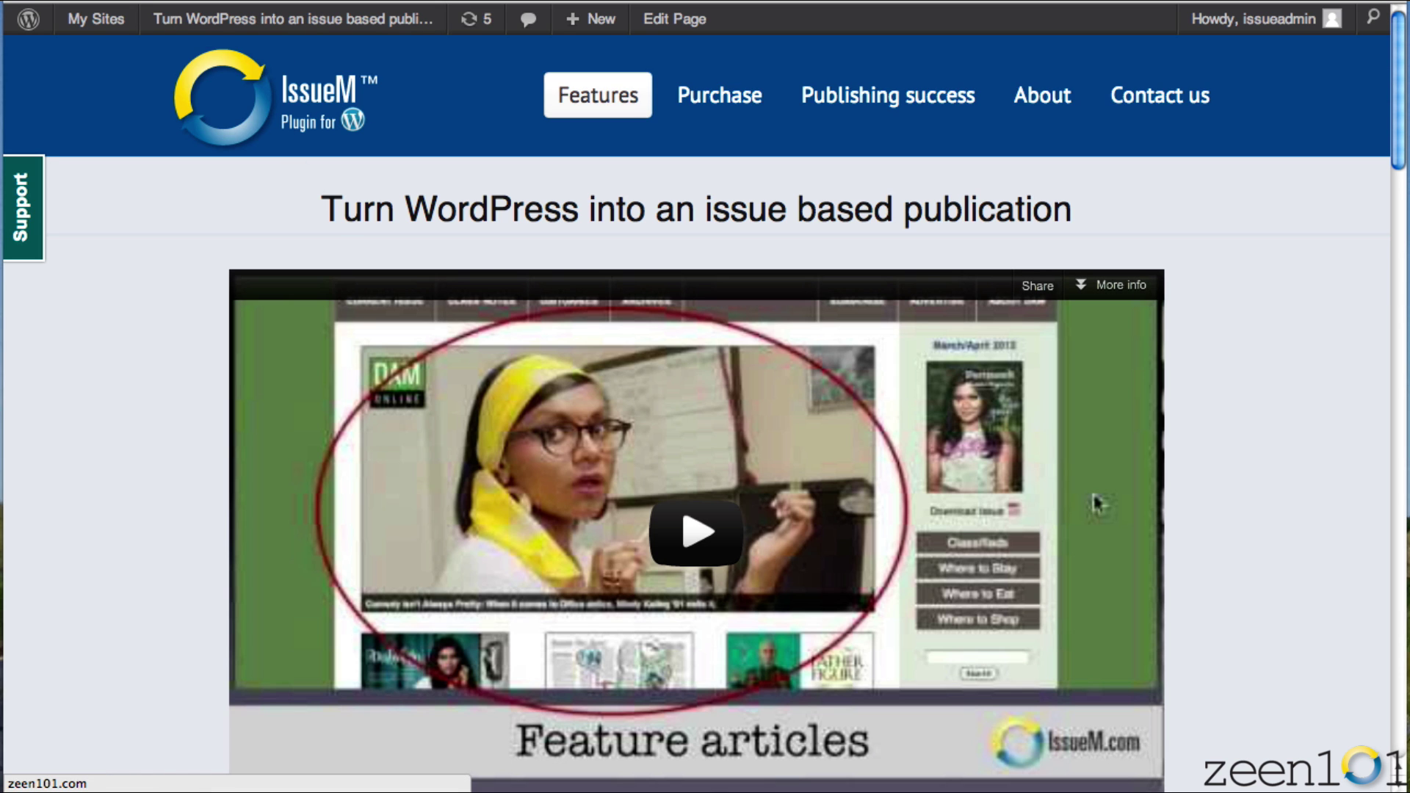
pyautogui.press('super+bracketleft')
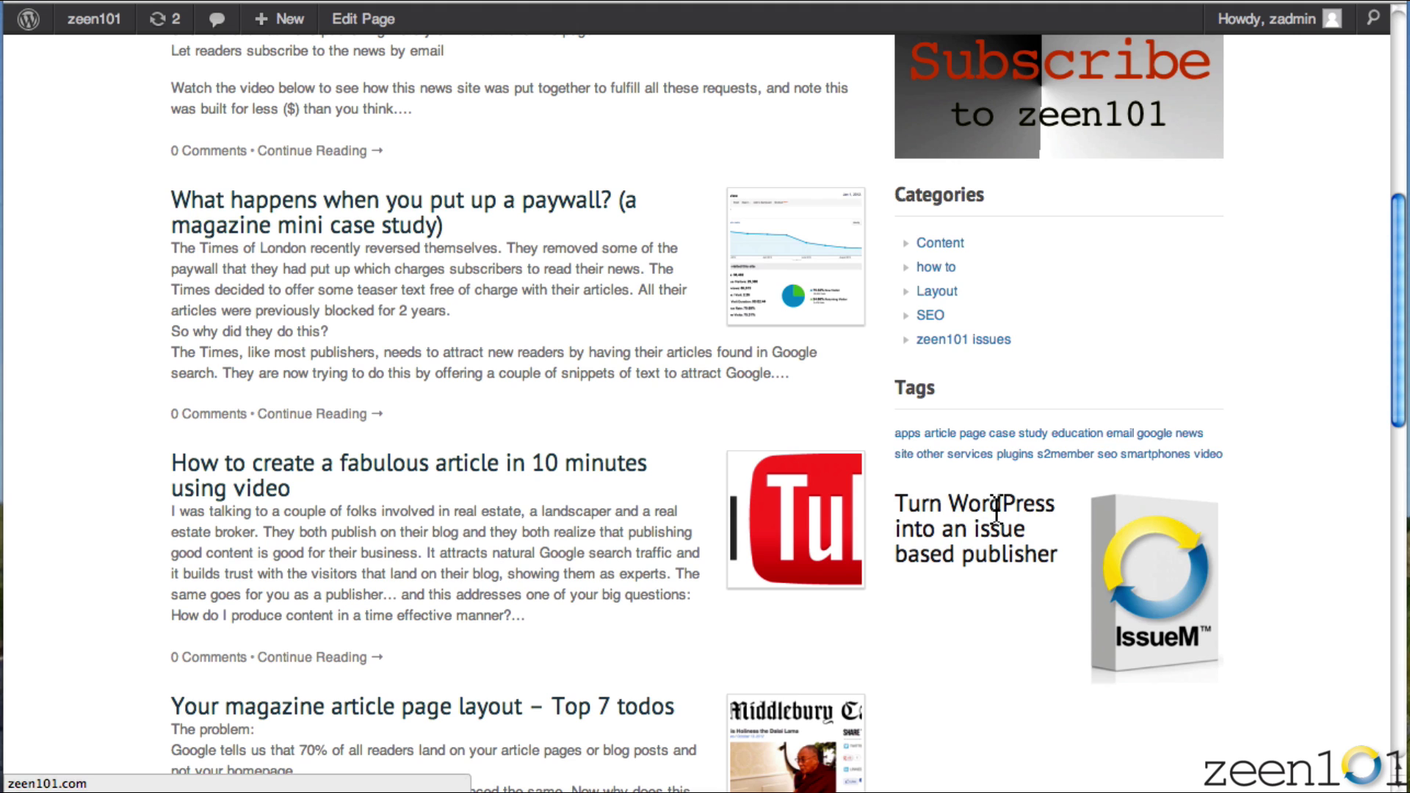
# Step: Highlight part of the sidebar tagline on the blog page to inspect it, then deselect it
pyautogui.moveTo(948, 503); pyautogui.dragTo(1028, 532)
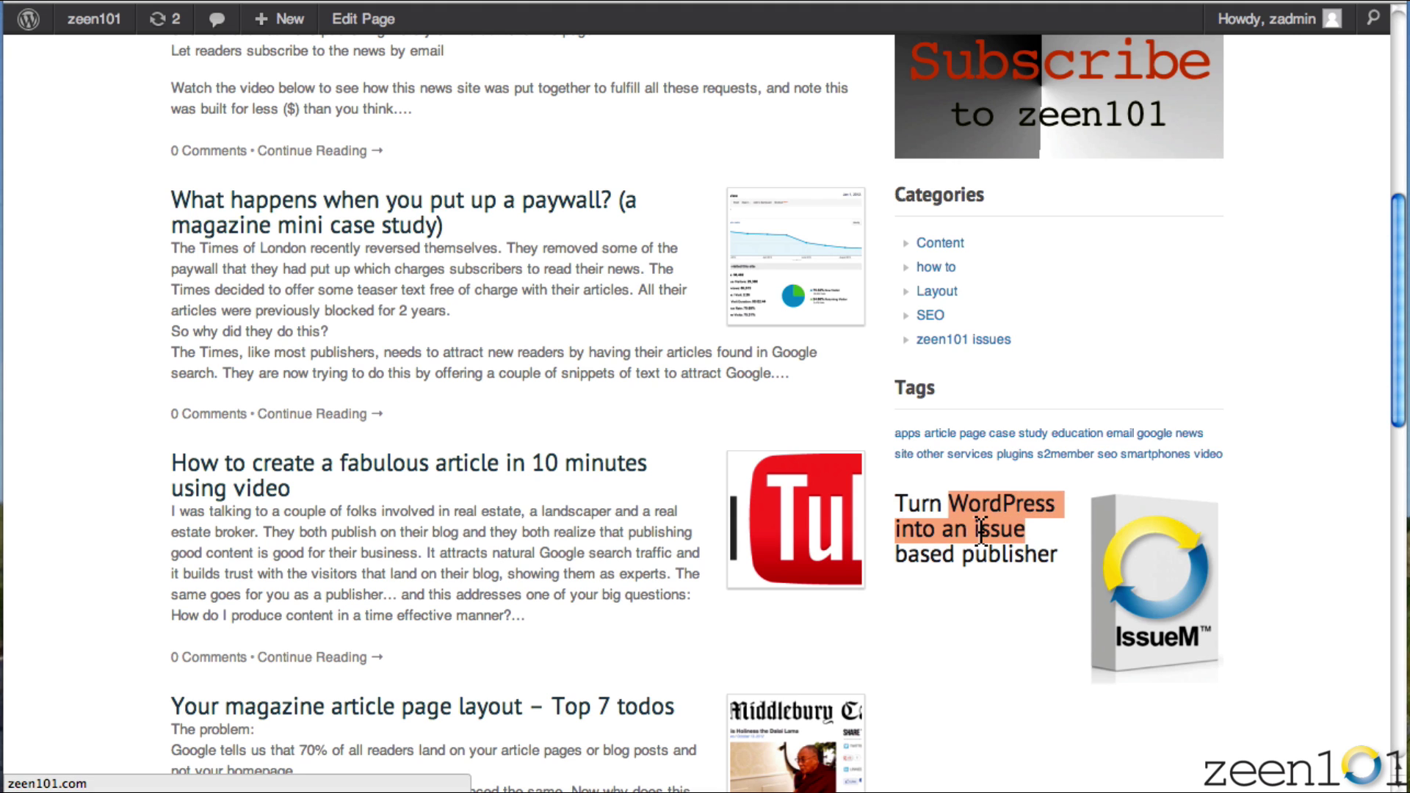
pyautogui.click(1018, 563)
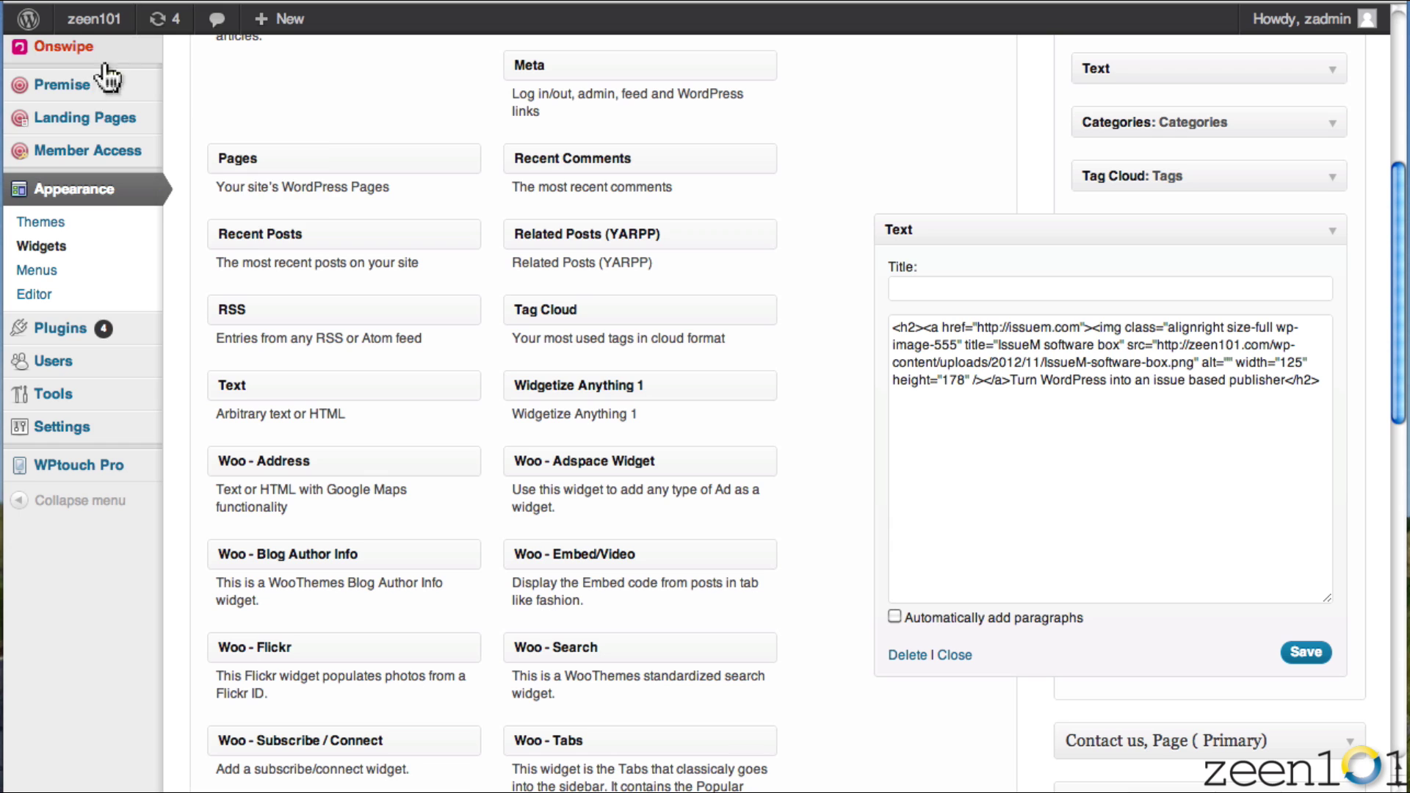
pyautogui.moveTo(66, 129)
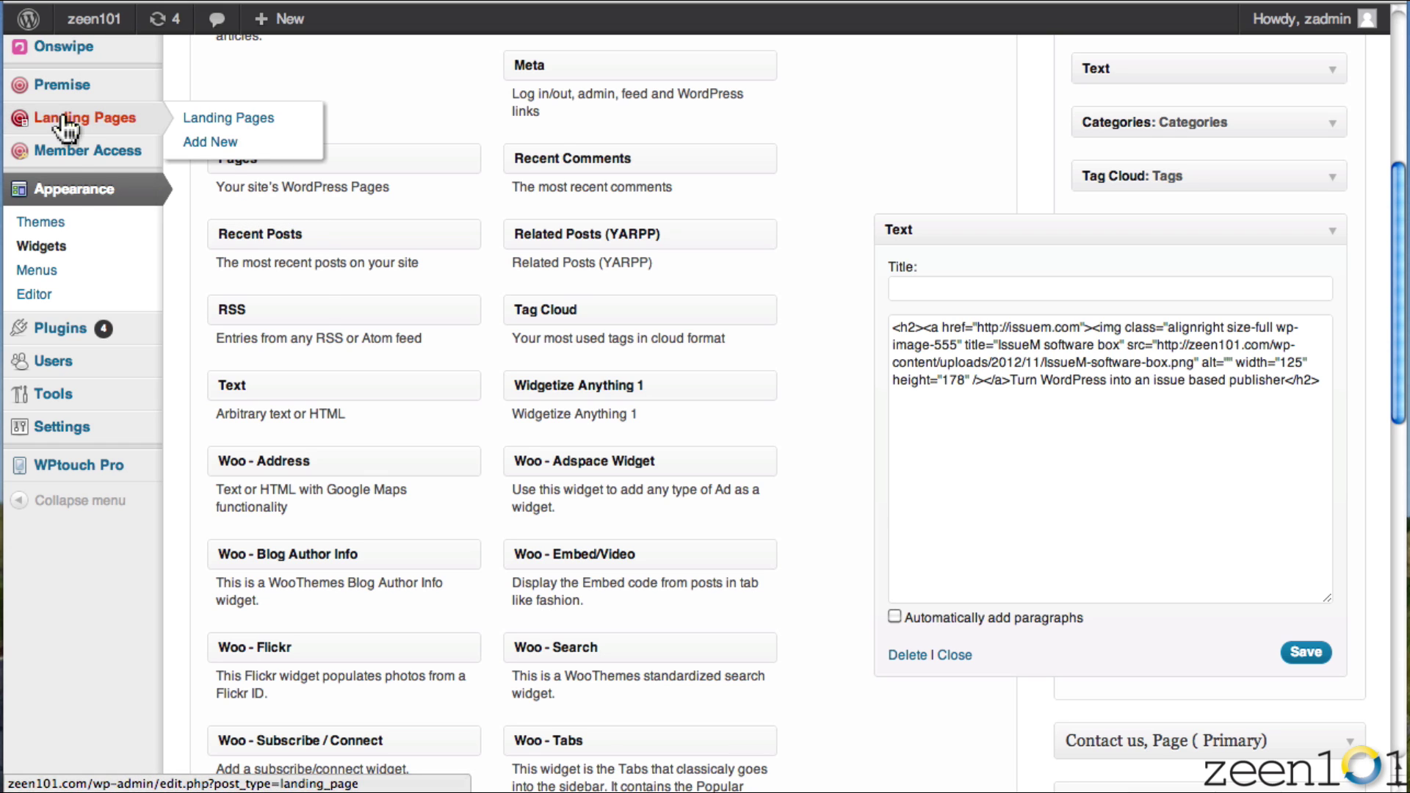